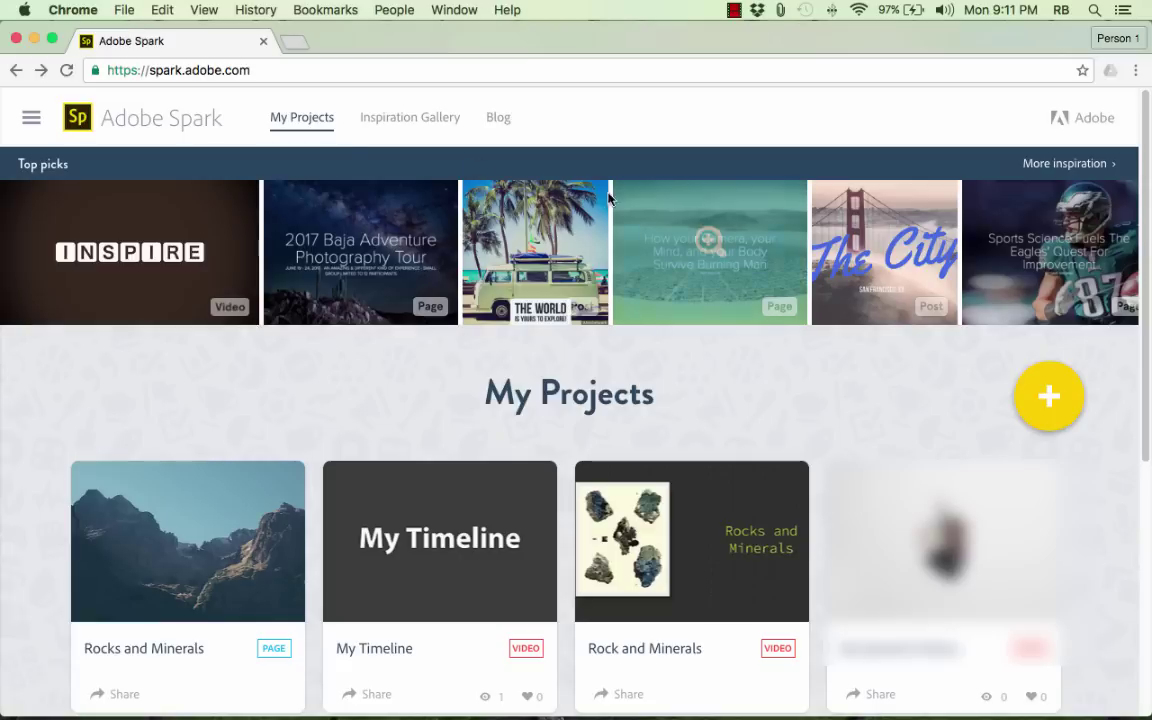
Open the Inspiration Gallery and scroll through its example projects and categories.
{"action": "left_click", "coordinate": [31, 118]}
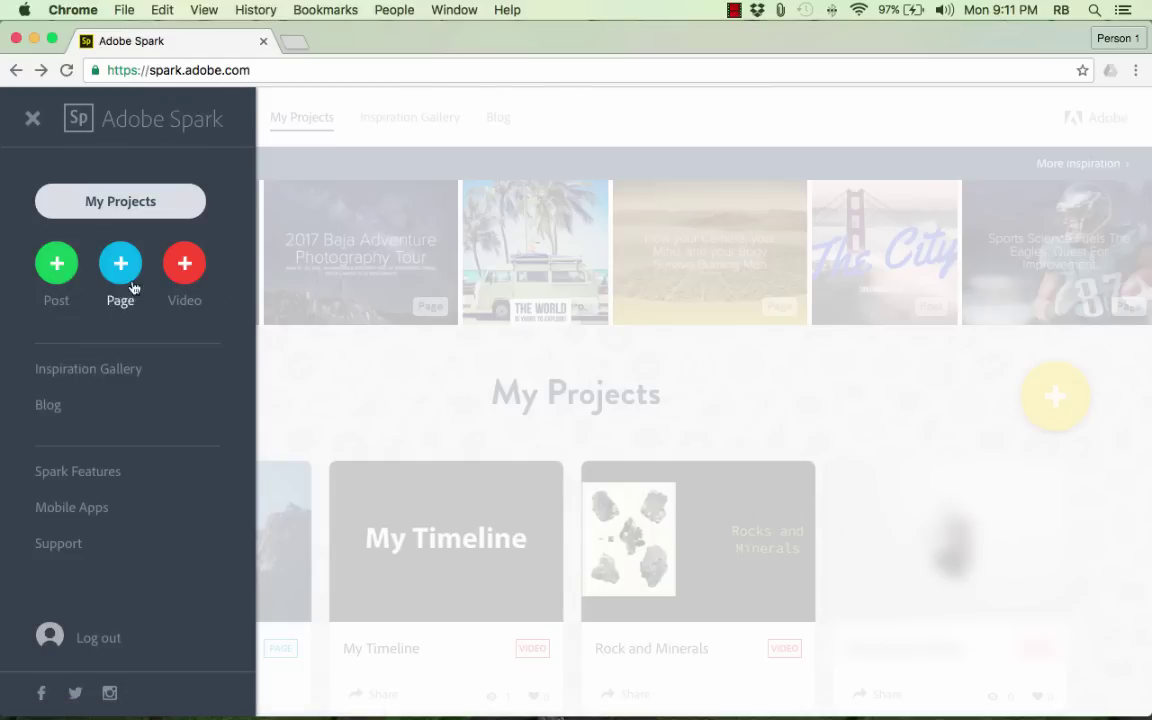
{"action": "left_click", "coordinate": [670, 105]}
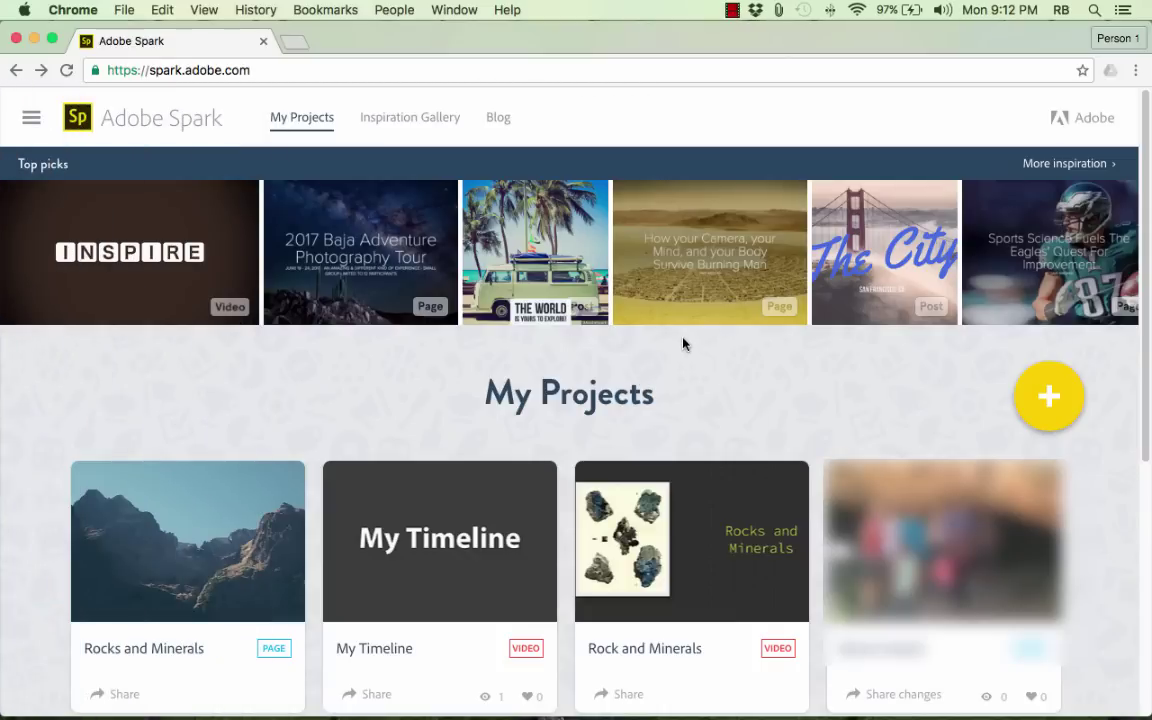
{"action": "left_click", "coordinate": [430, 122]}
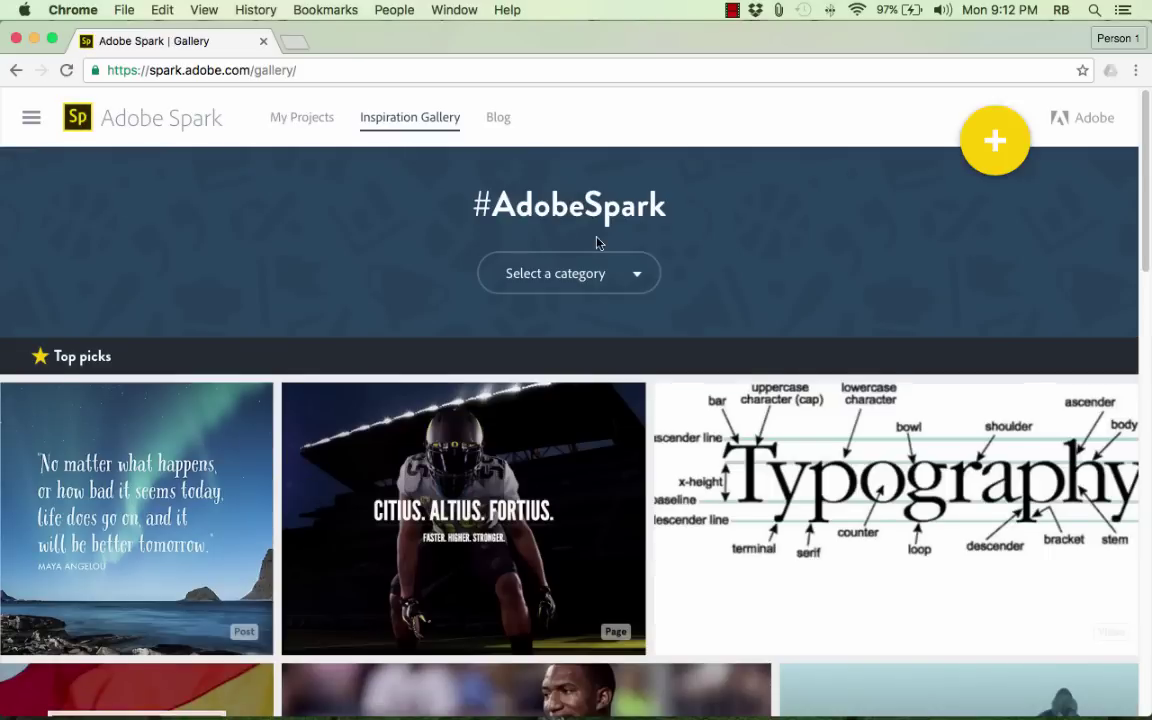
{"action": "scroll", "coordinate": [597, 243], "scroll_direction": "down", "scroll_amount": 3}
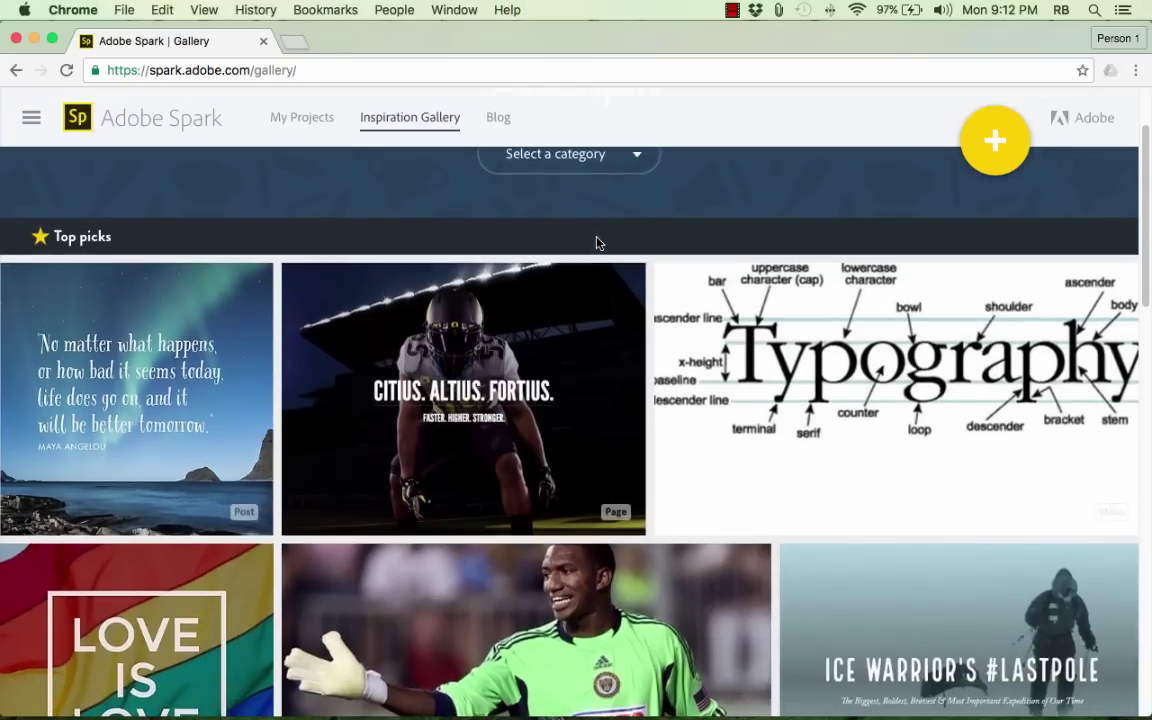
{"action": "scroll", "coordinate": [597, 243], "scroll_direction": "down", "scroll_amount": 1}
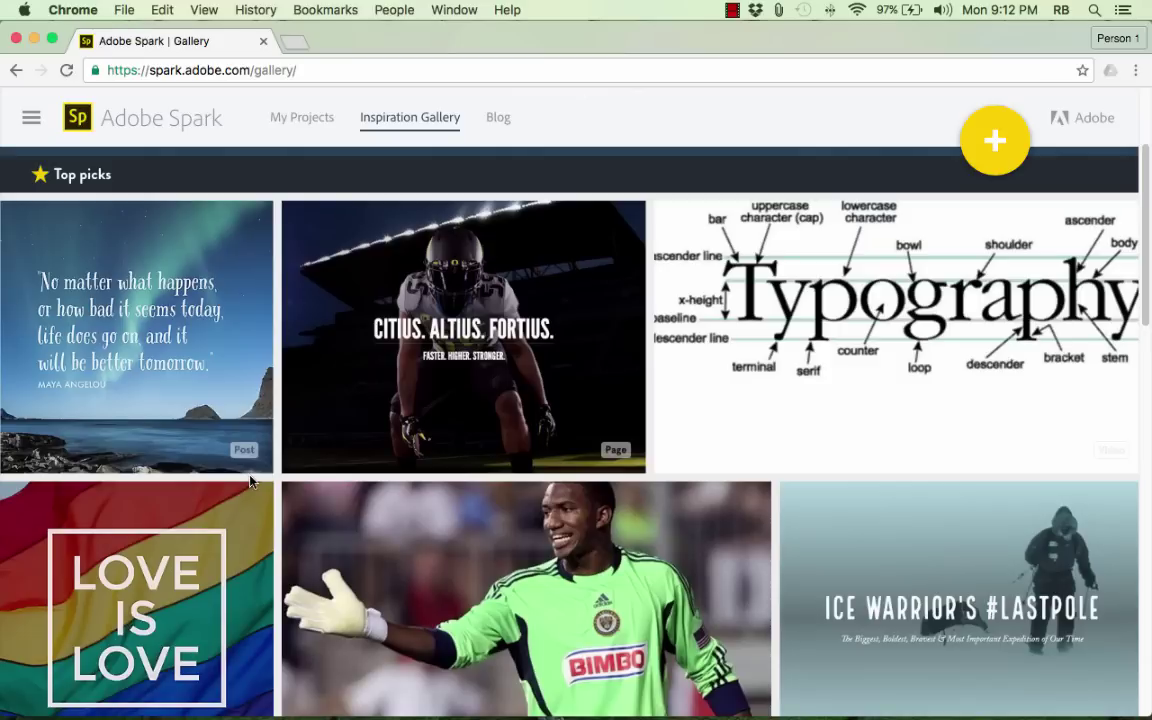
{"action": "scroll", "coordinate": [405, 558], "scroll_direction": "down", "scroll_amount": 2}
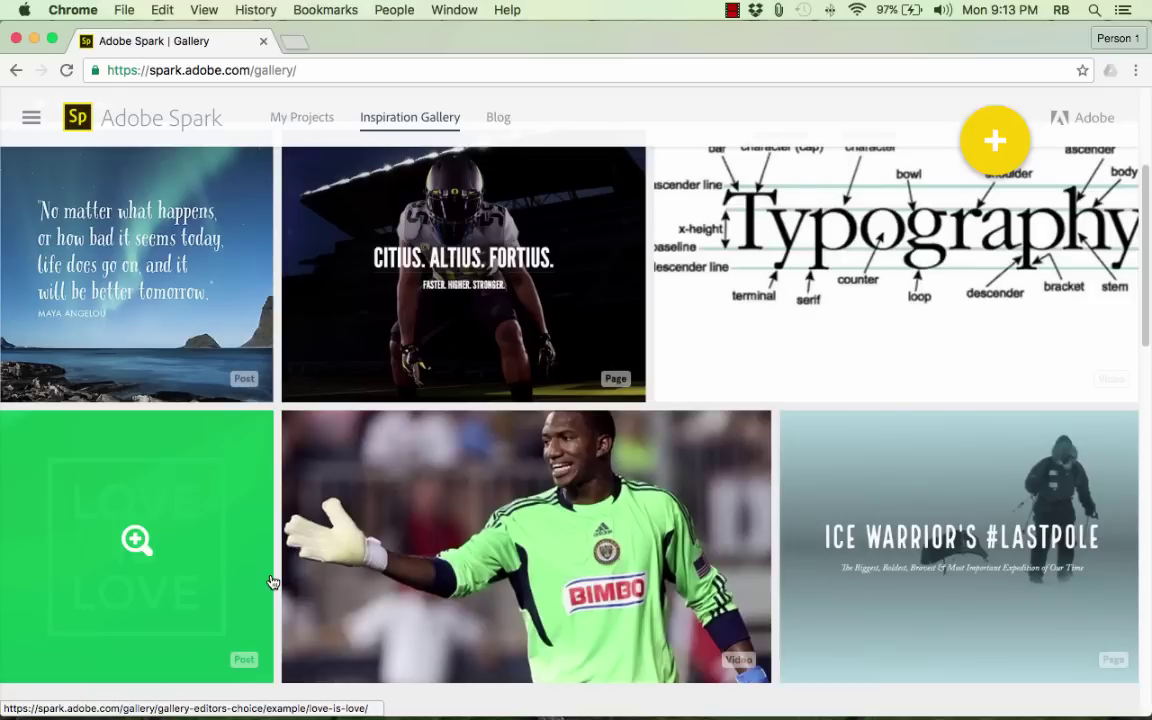
{"action": "scroll", "coordinate": [344, 580], "scroll_direction": "down", "scroll_amount": 1}
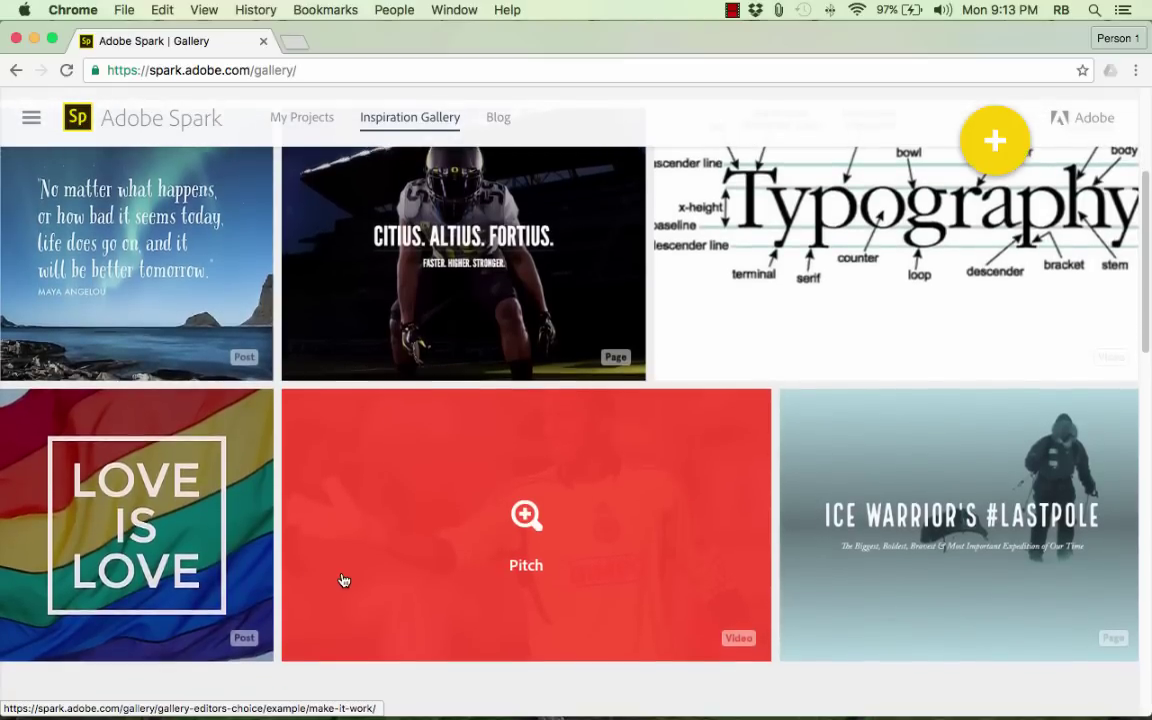
{"action": "scroll", "coordinate": [344, 580], "scroll_direction": "down", "scroll_amount": 3}
{"action": "scroll", "coordinate": [344, 580], "scroll_direction": "down", "scroll_amount": 6}
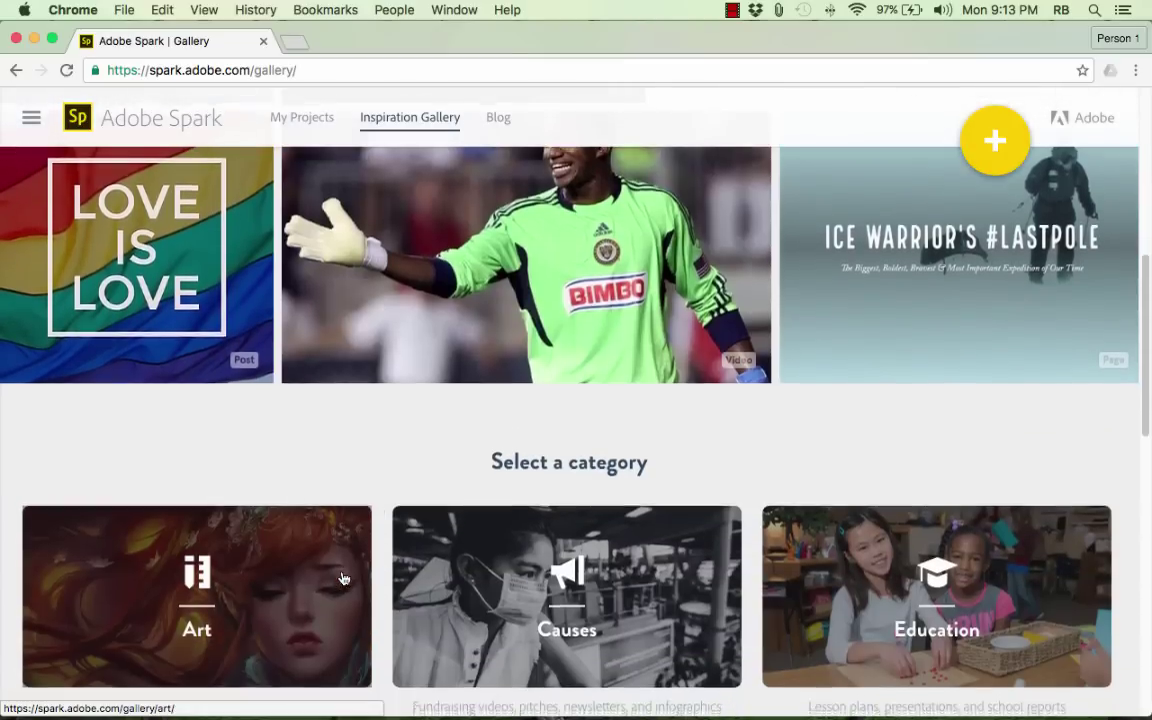
{"action": "scroll", "coordinate": [330, 560], "scroll_direction": "up", "scroll_amount": 12}
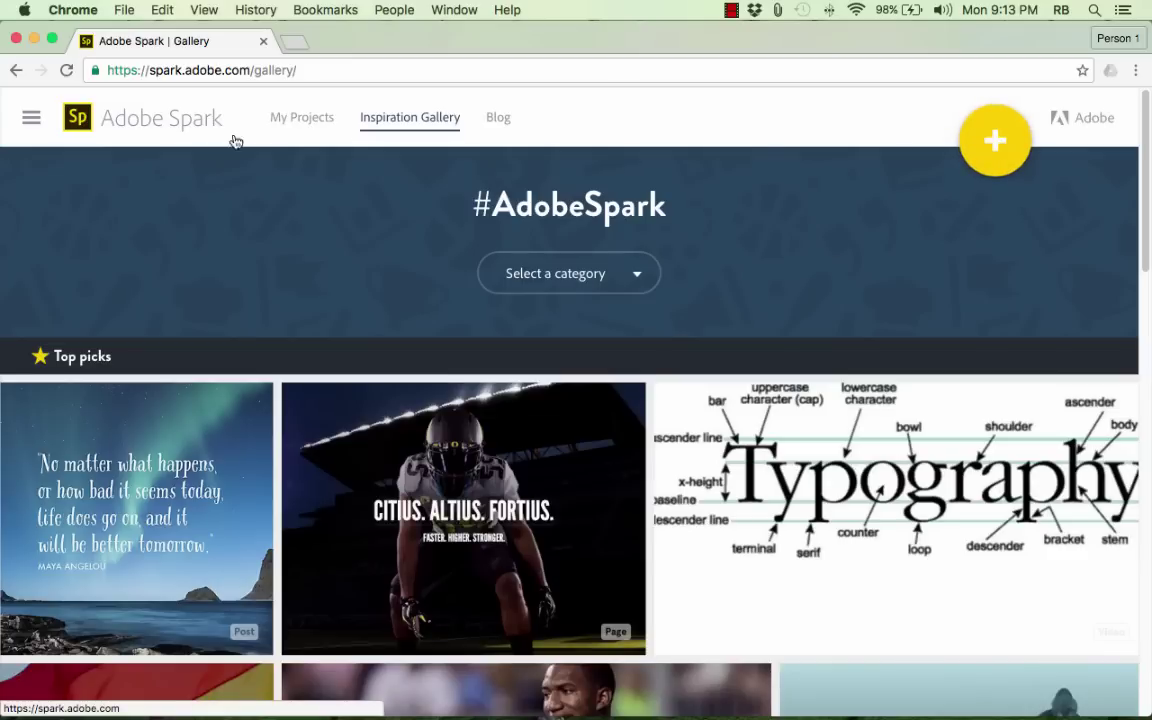
Start a new Post from the yellow + create menu.
{"action": "left_click", "coordinate": [31, 117]}
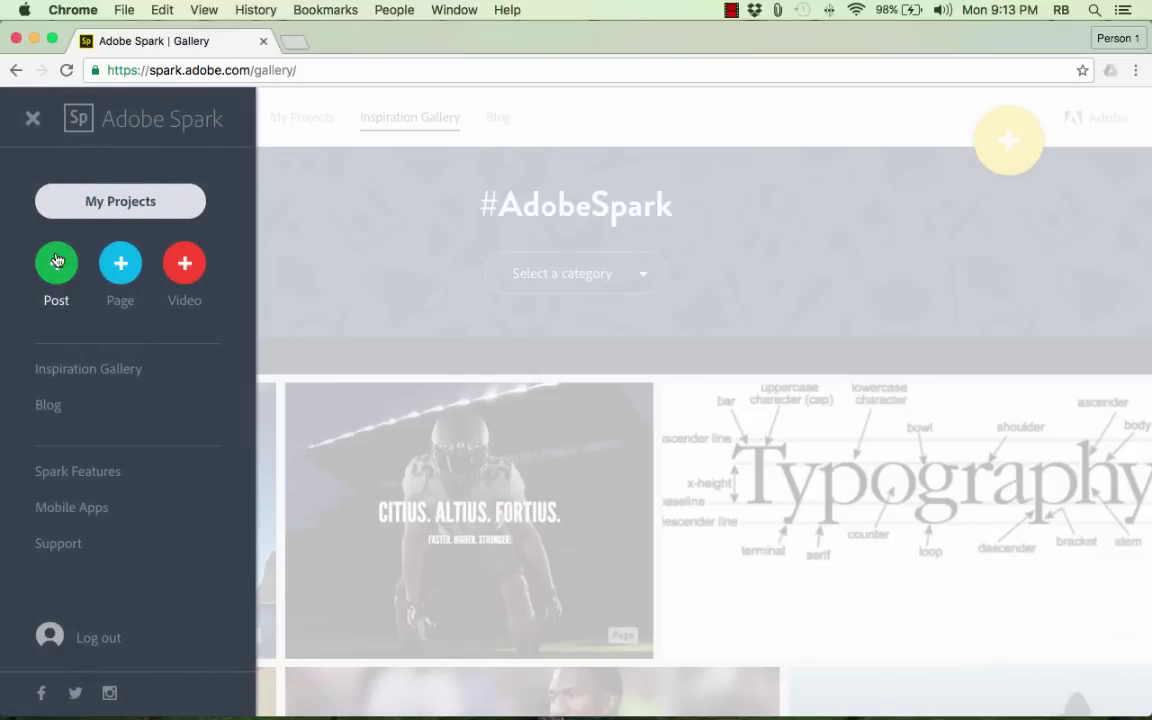
{"action": "left_click", "coordinate": [993, 136]}
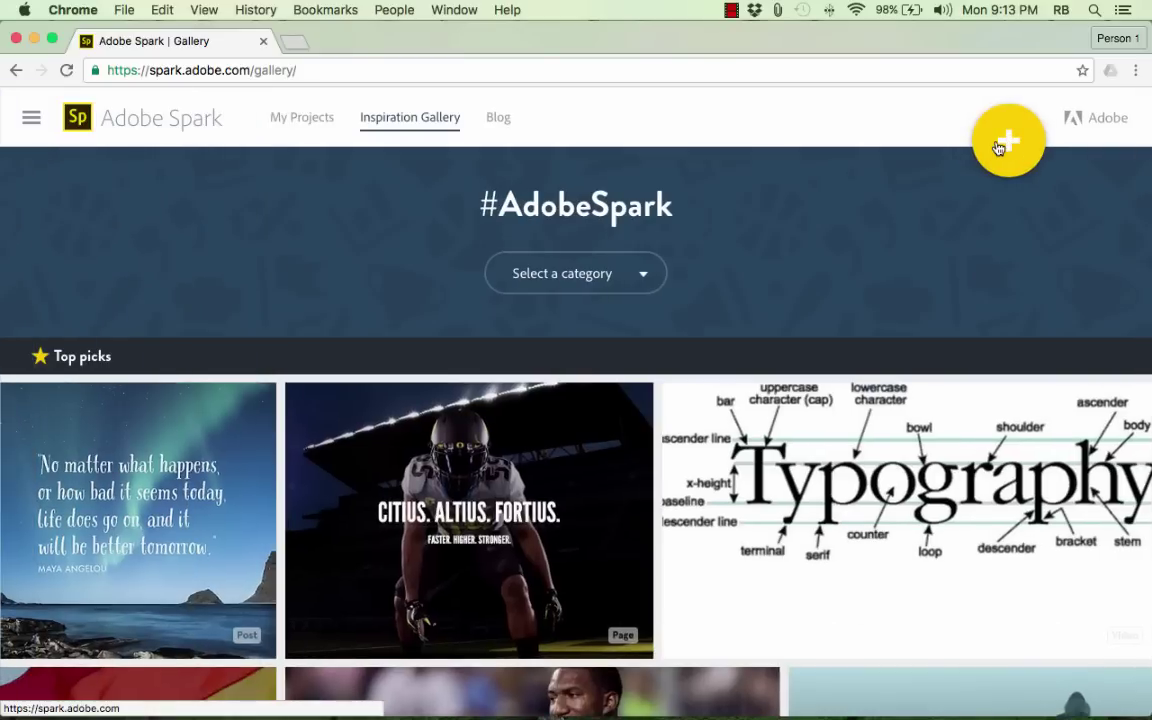
{"action": "left_click", "coordinate": [1000, 143]}
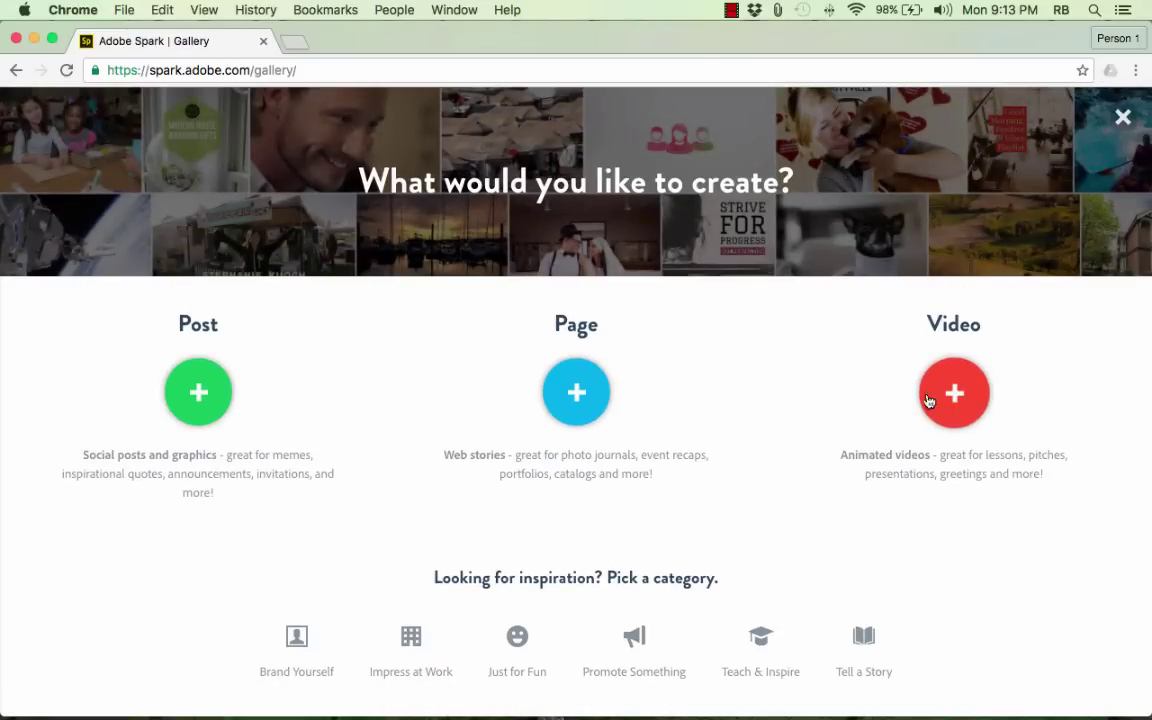
{"action": "left_click", "coordinate": [199, 393]}
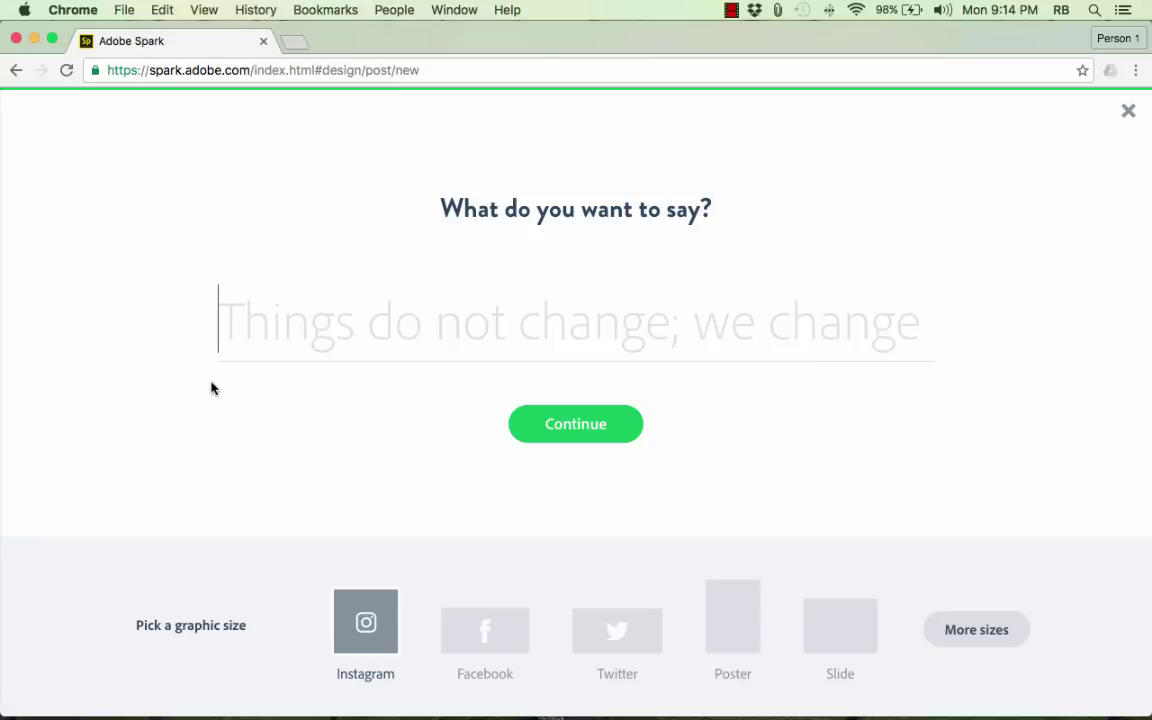
Enter 'Haste Makes Waste', compare the graphic sizes, choose Instagram and create the post.
{"action": "type", "text": "H"}
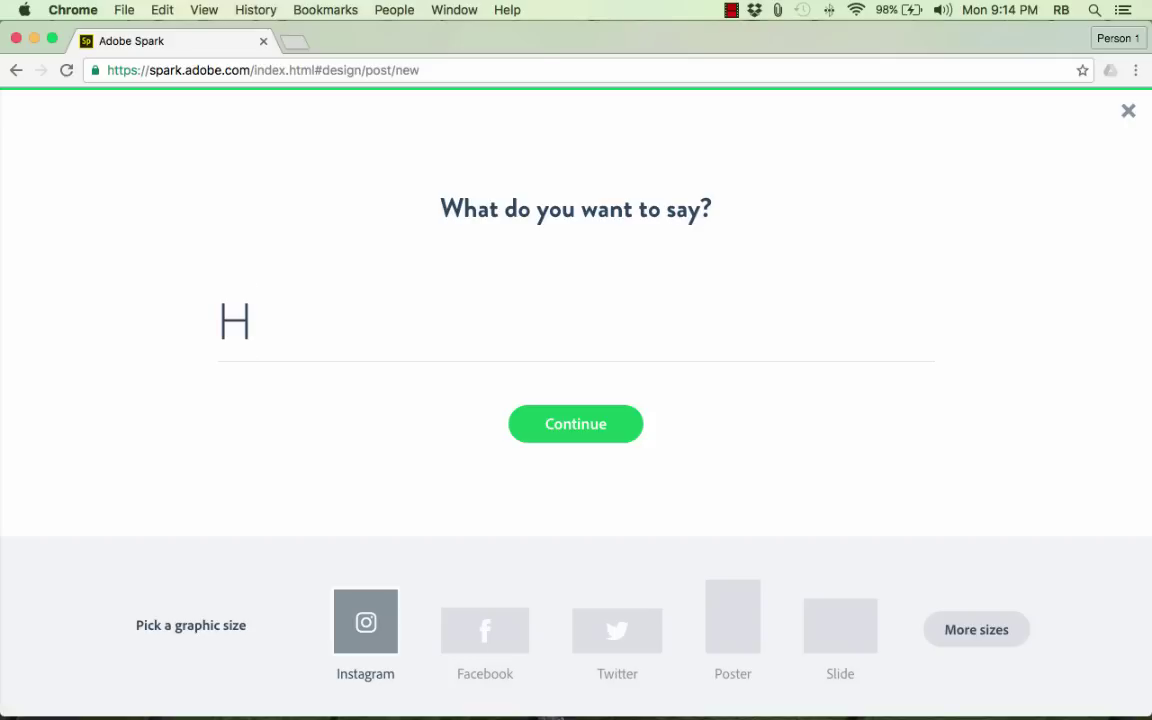
{"action": "type", "text": "aste Makes Waste"}
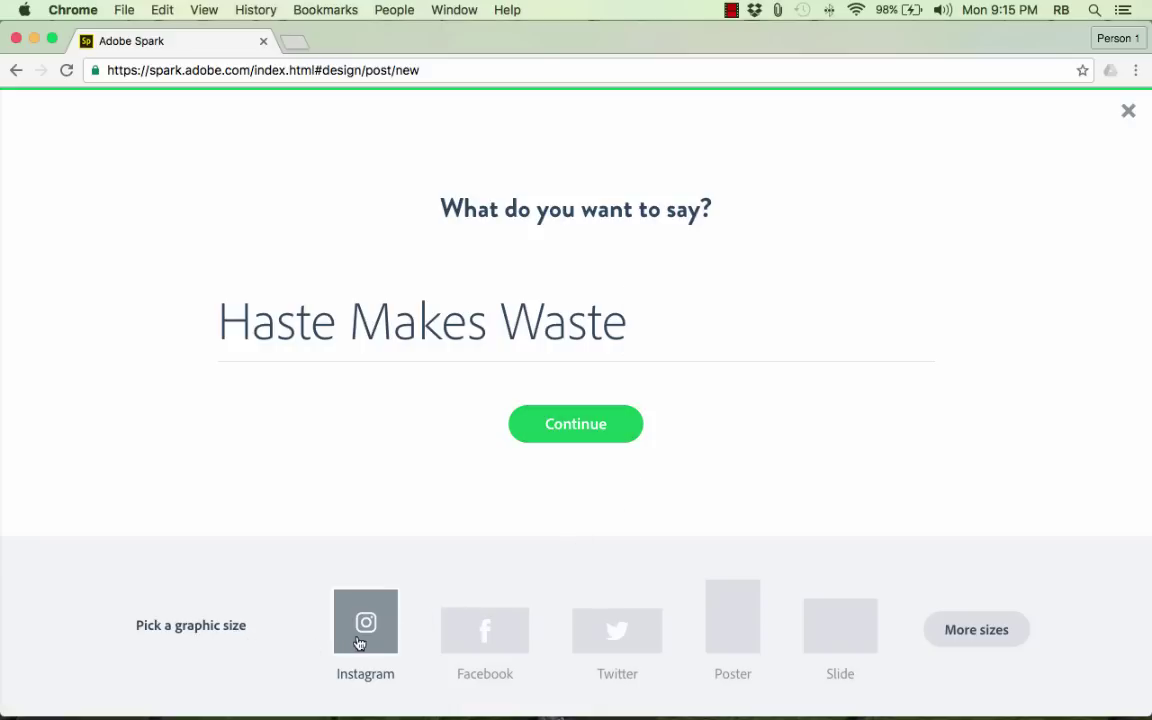
{"action": "left_click", "coordinate": [491, 642]}
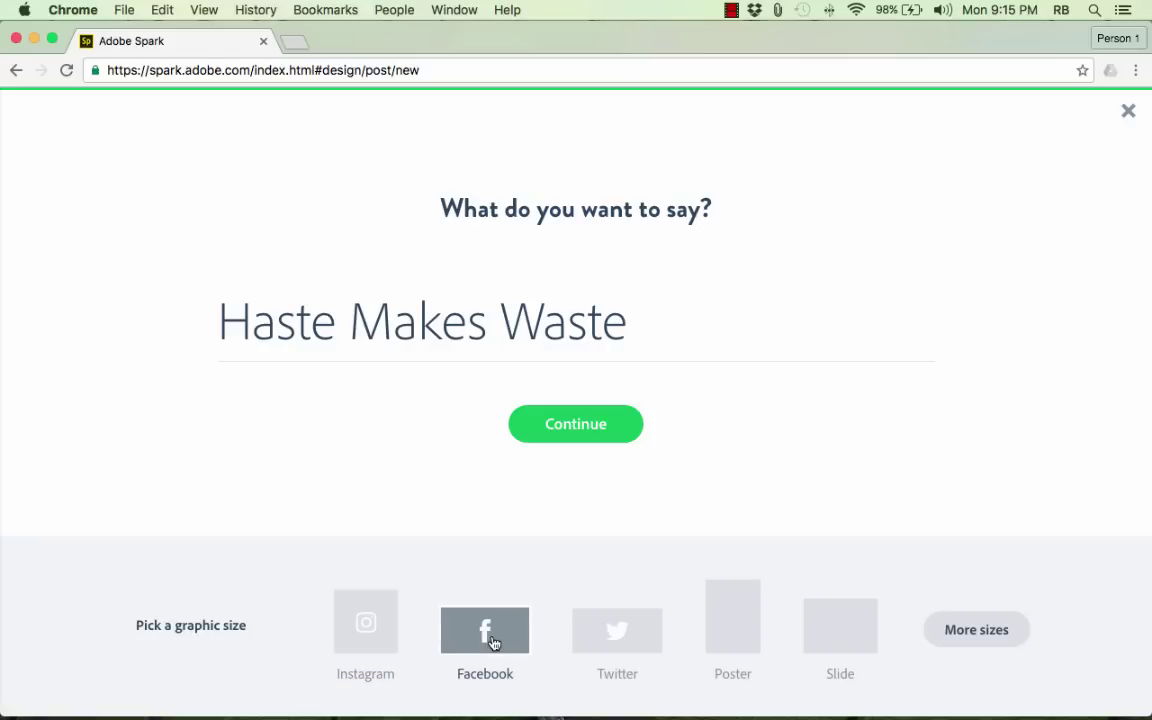
{"action": "left_click", "coordinate": [622, 640]}
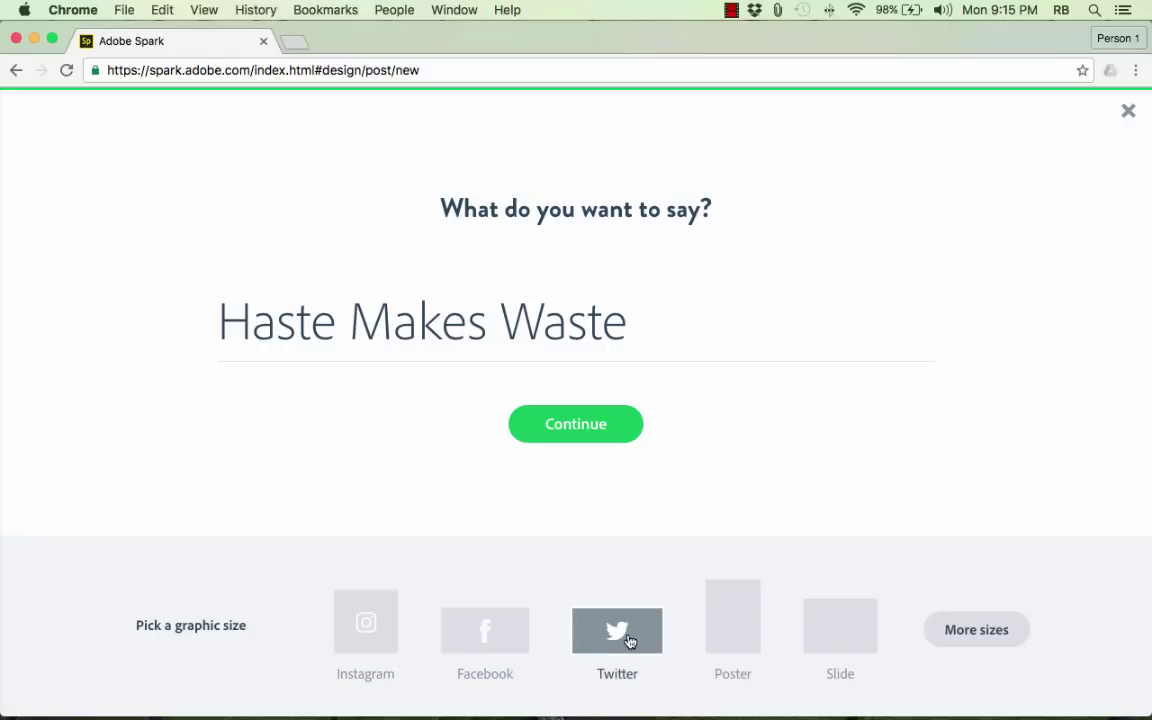
{"action": "left_click", "coordinate": [732, 638]}
{"action": "left_click", "coordinate": [868, 634]}
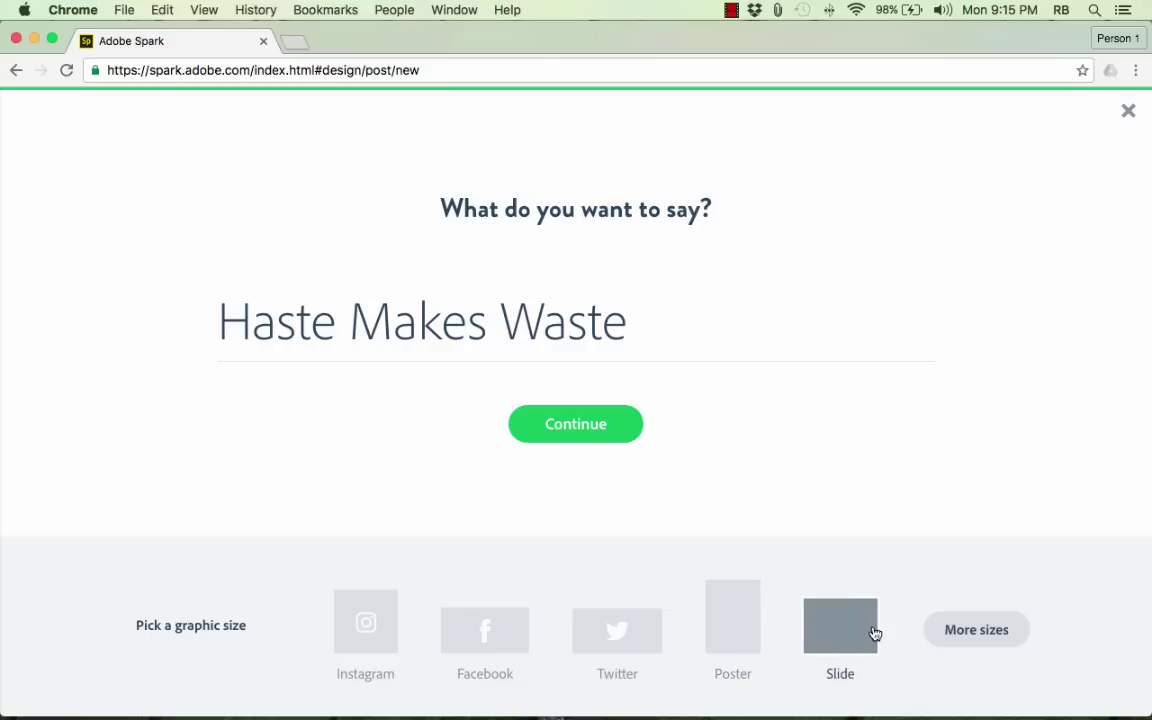
{"action": "left_click", "coordinate": [962, 632]}
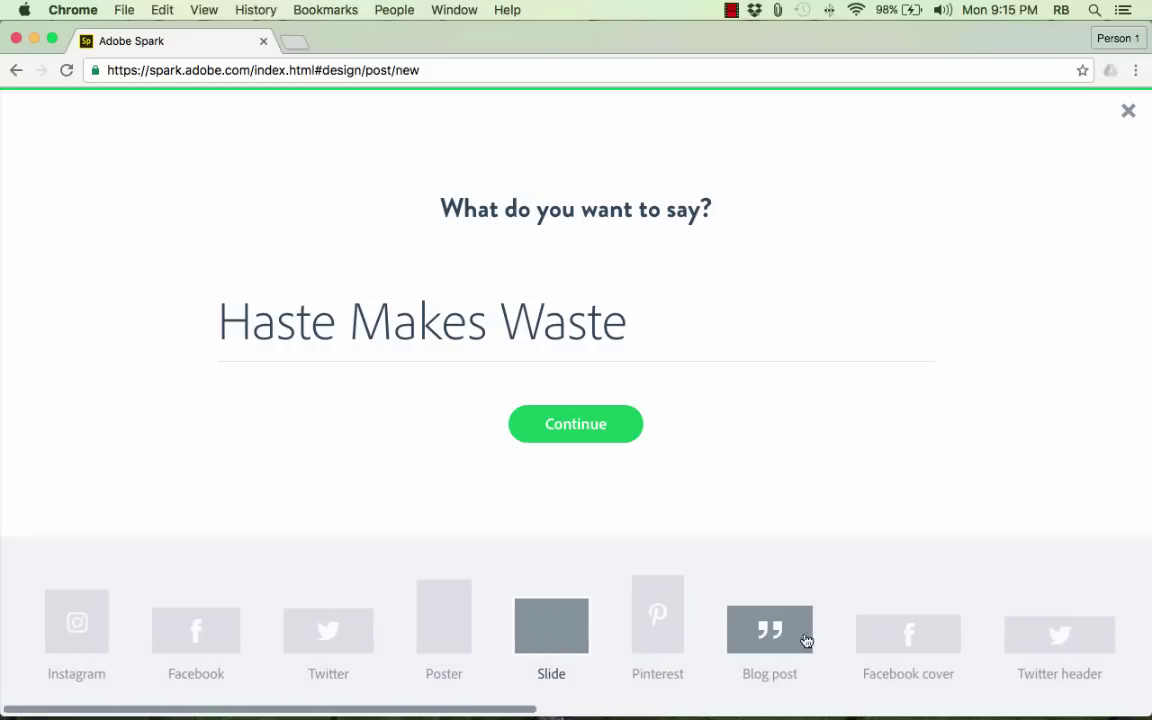
{"action": "left_click_drag", "start_coordinate": [520, 709], "coordinate": [800, 714]}
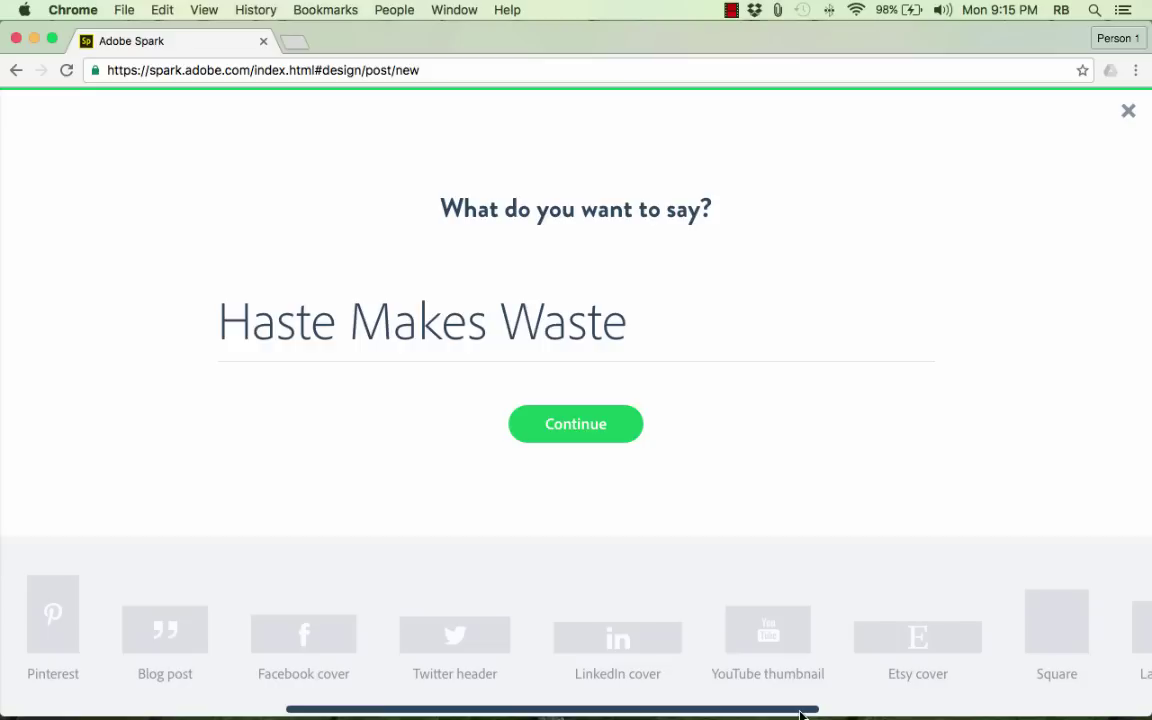
{"action": "scroll", "coordinate": [310, 647], "scroll_direction": "right", "scroll_amount": 7}
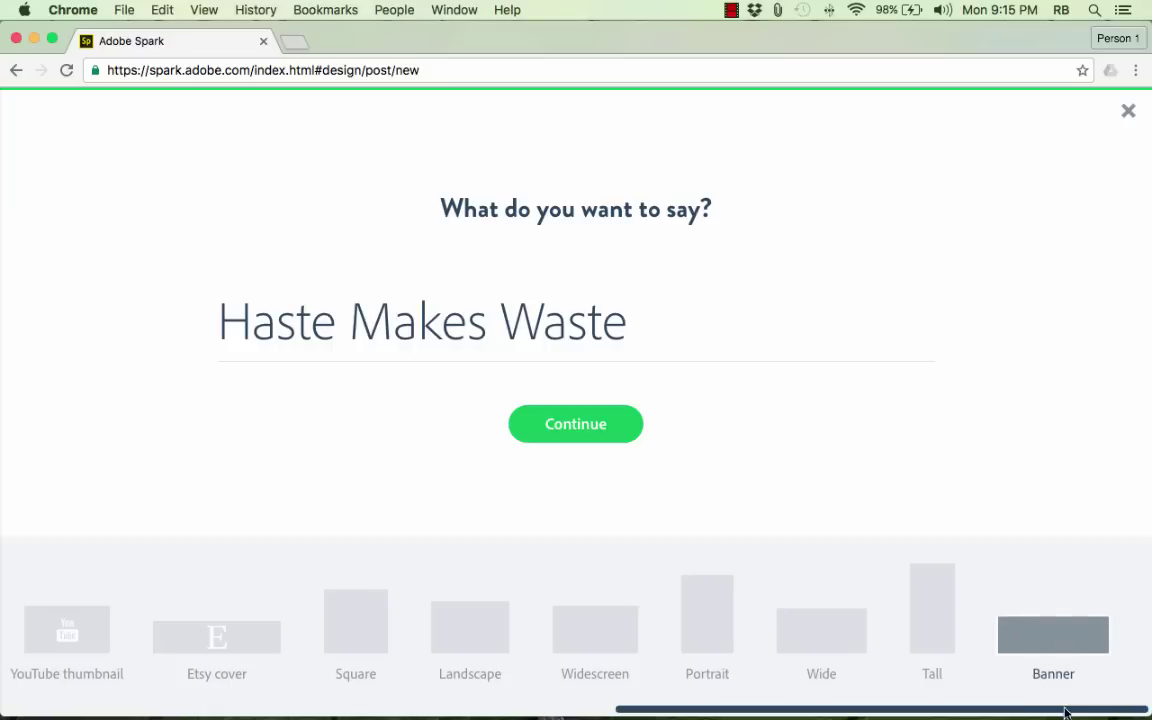
{"action": "left_click_drag", "start_coordinate": [1052, 710], "coordinate": [428, 717]}
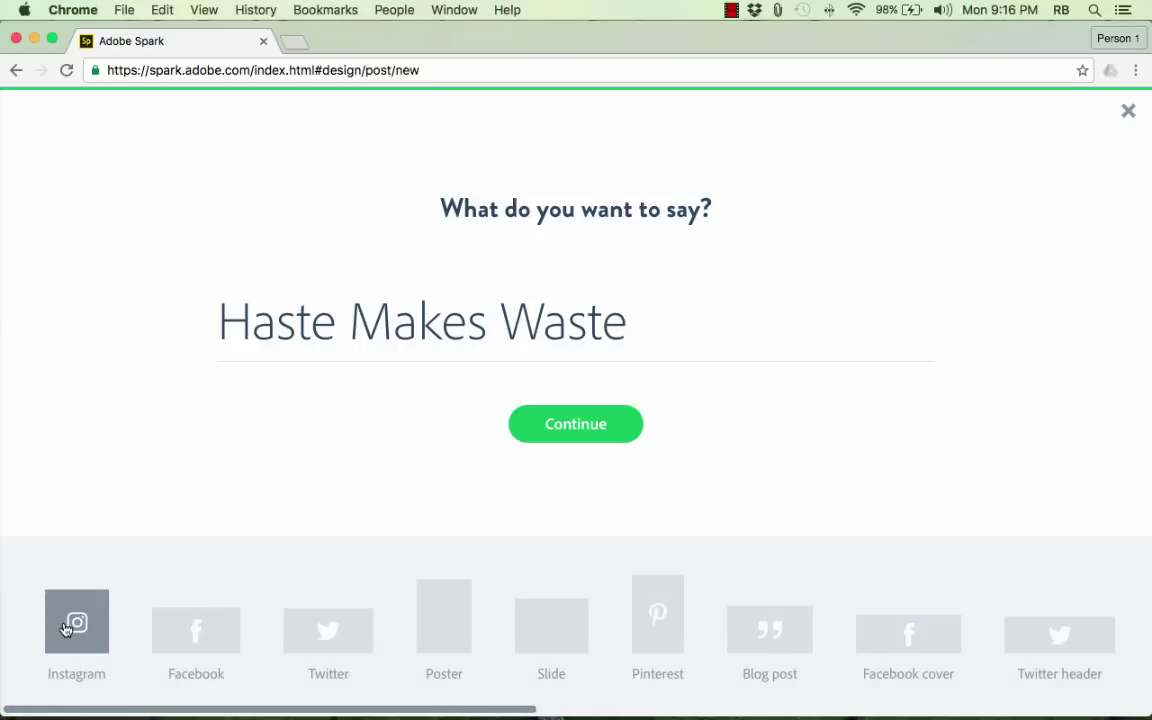
{"action": "left_click", "coordinate": [578, 427]}
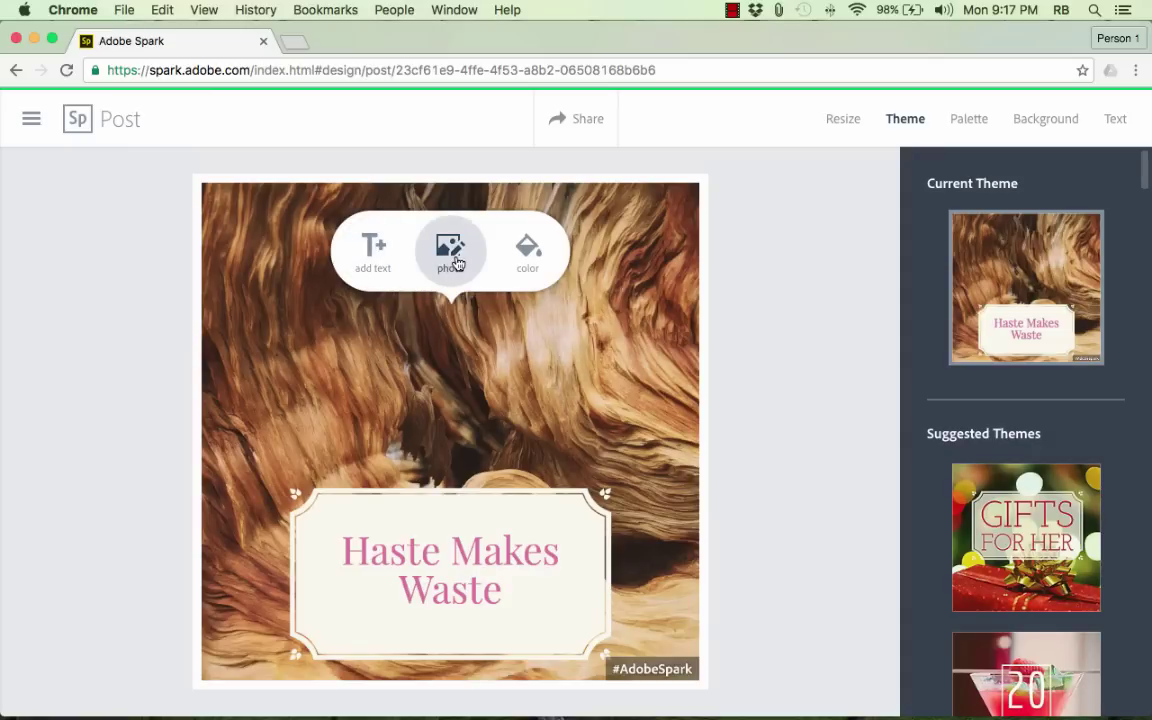
Apply the Gifts For Her theme from the Suggested Themes list.
{"action": "scroll", "coordinate": [1090, 249], "scroll_direction": "down", "scroll_amount": 1}
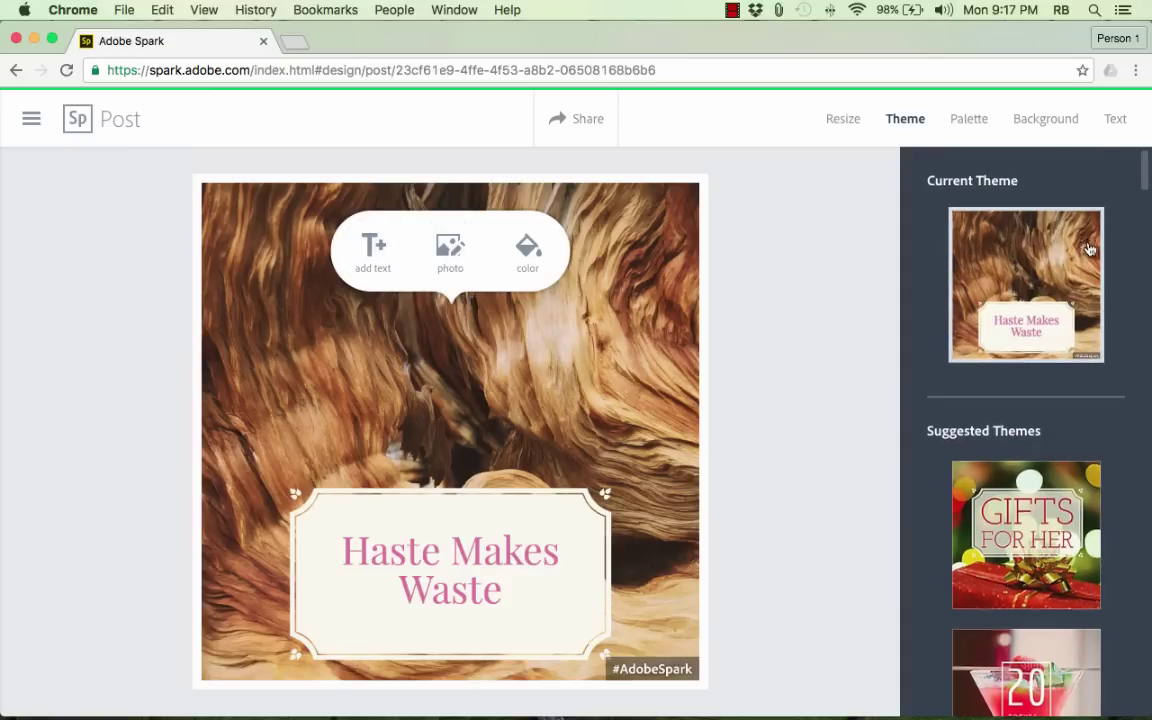
{"action": "scroll", "coordinate": [1090, 249], "scroll_direction": "down", "scroll_amount": 10}
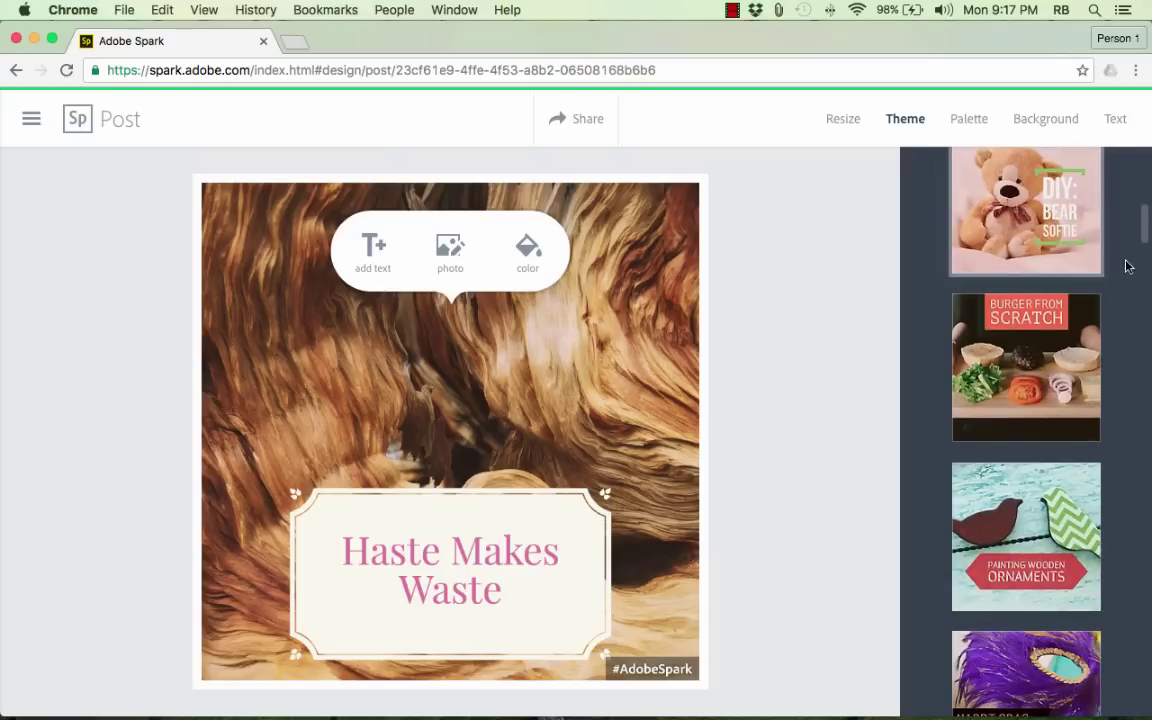
{"action": "scroll", "coordinate": [1135, 280], "scroll_direction": "down", "scroll_amount": 10}
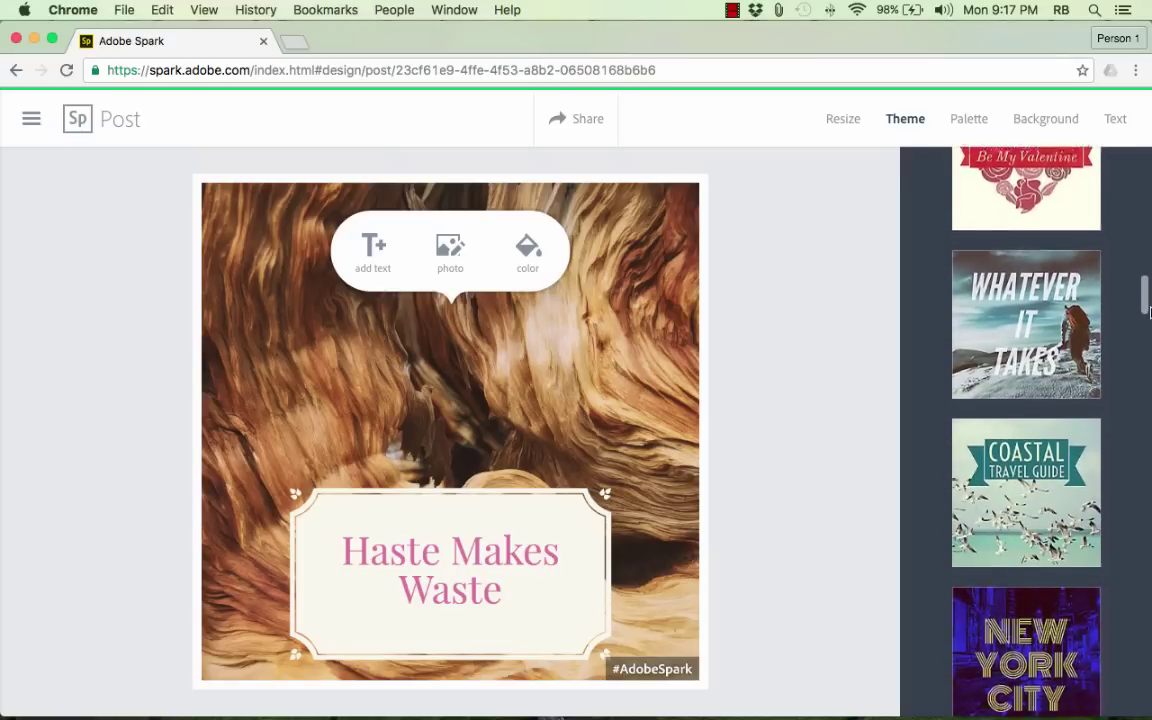
{"action": "left_click_drag", "start_coordinate": [1149, 313], "coordinate": [1148, 205]}
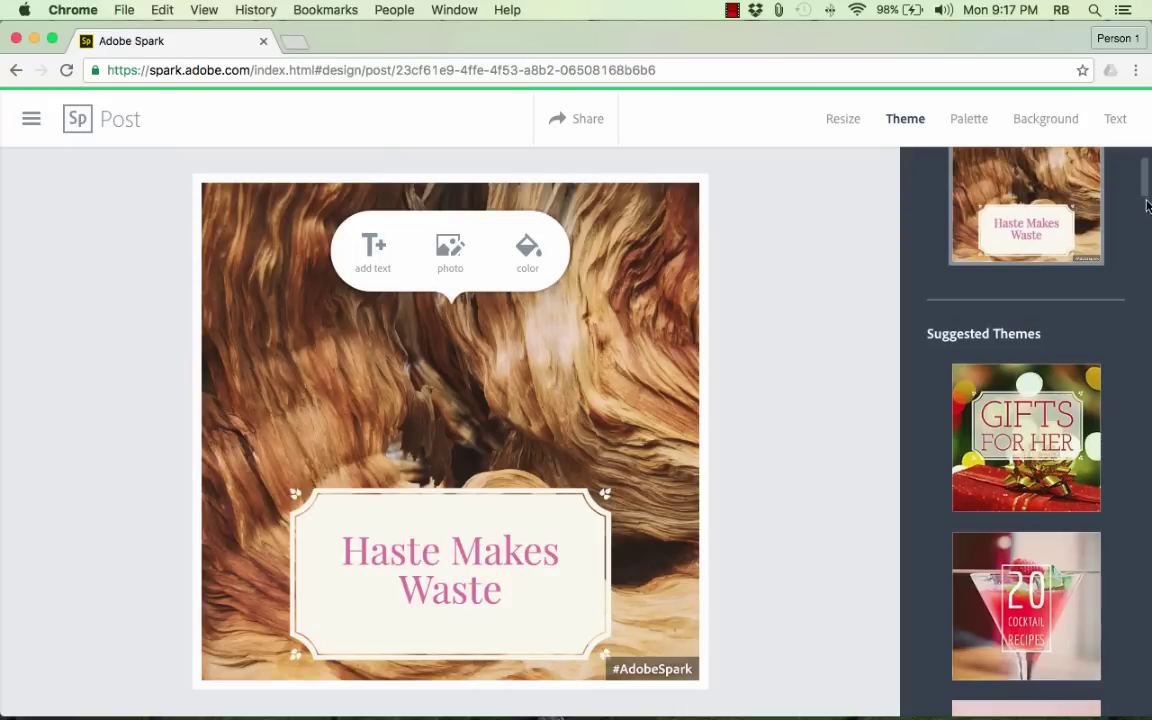
{"action": "left_click", "coordinate": [1053, 450]}
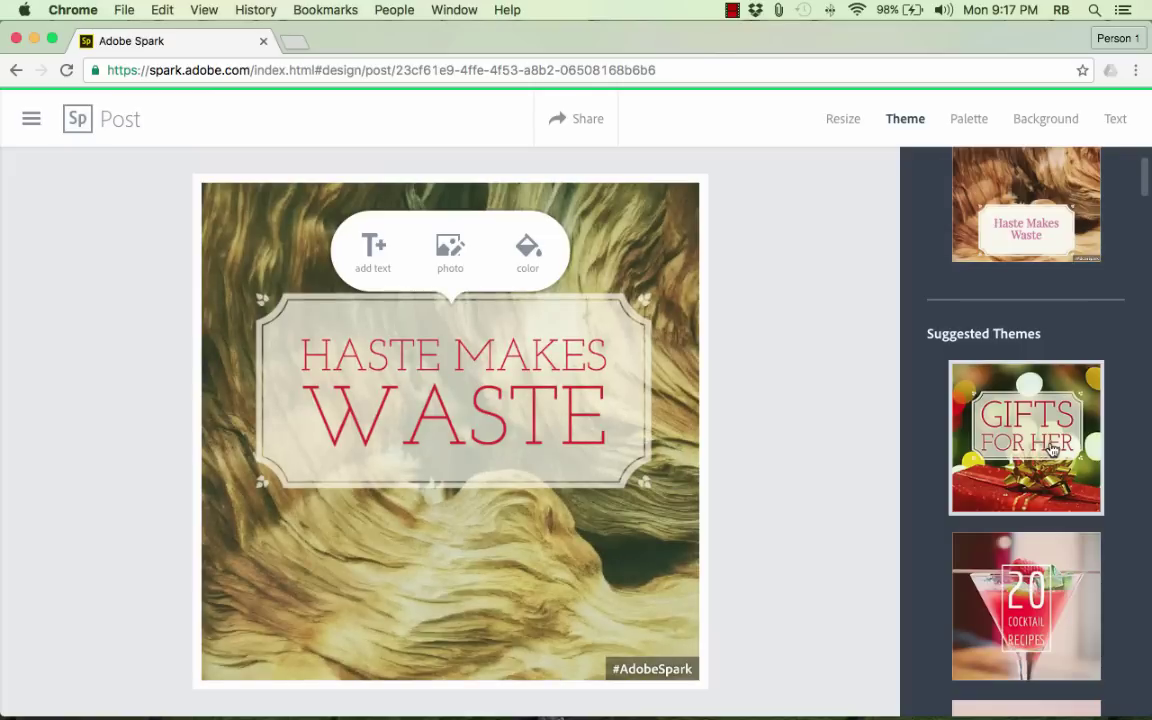
Replace the background with the spilled-coffee photo from a 'spill' photo search.
{"action": "left_click", "coordinate": [459, 258]}
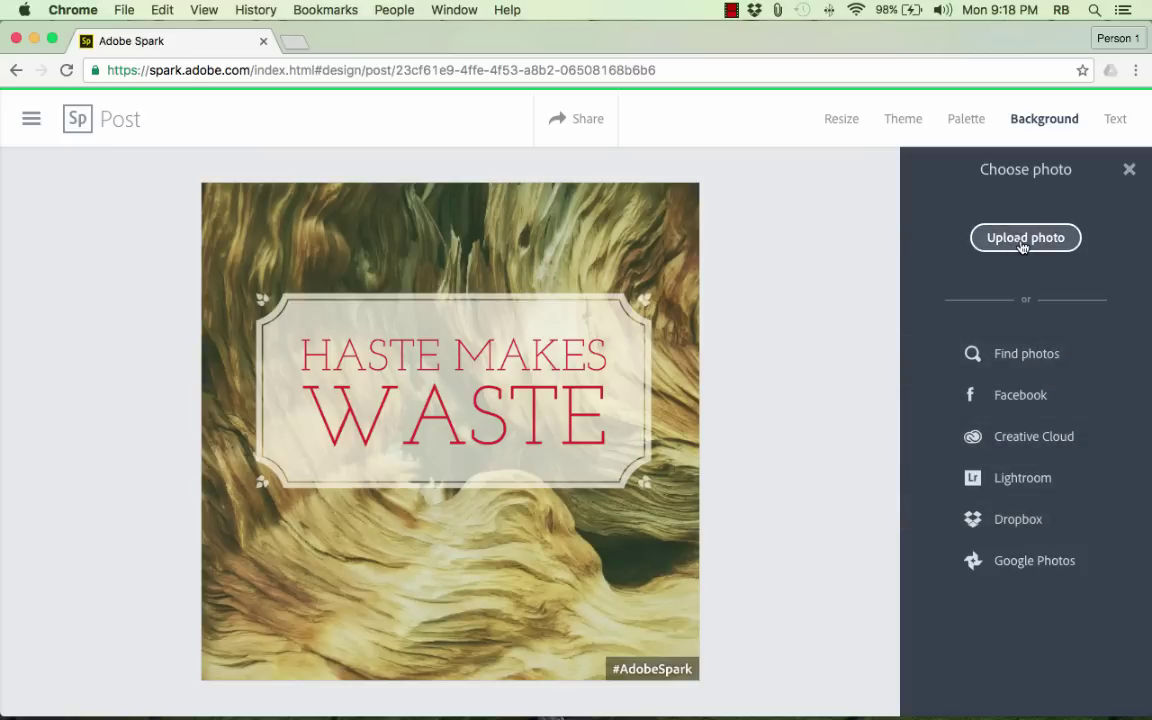
{"action": "left_click", "coordinate": [1033, 359]}
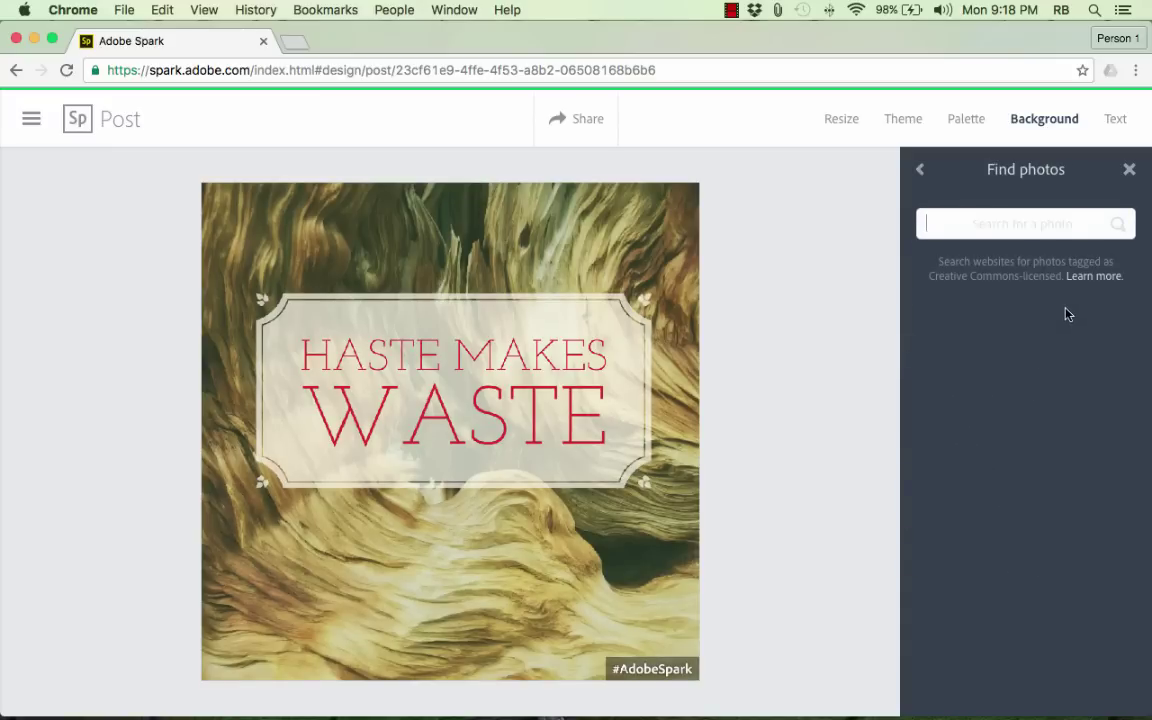
{"action": "type", "text": "spill"}
{"action": "key", "text": "Return"}
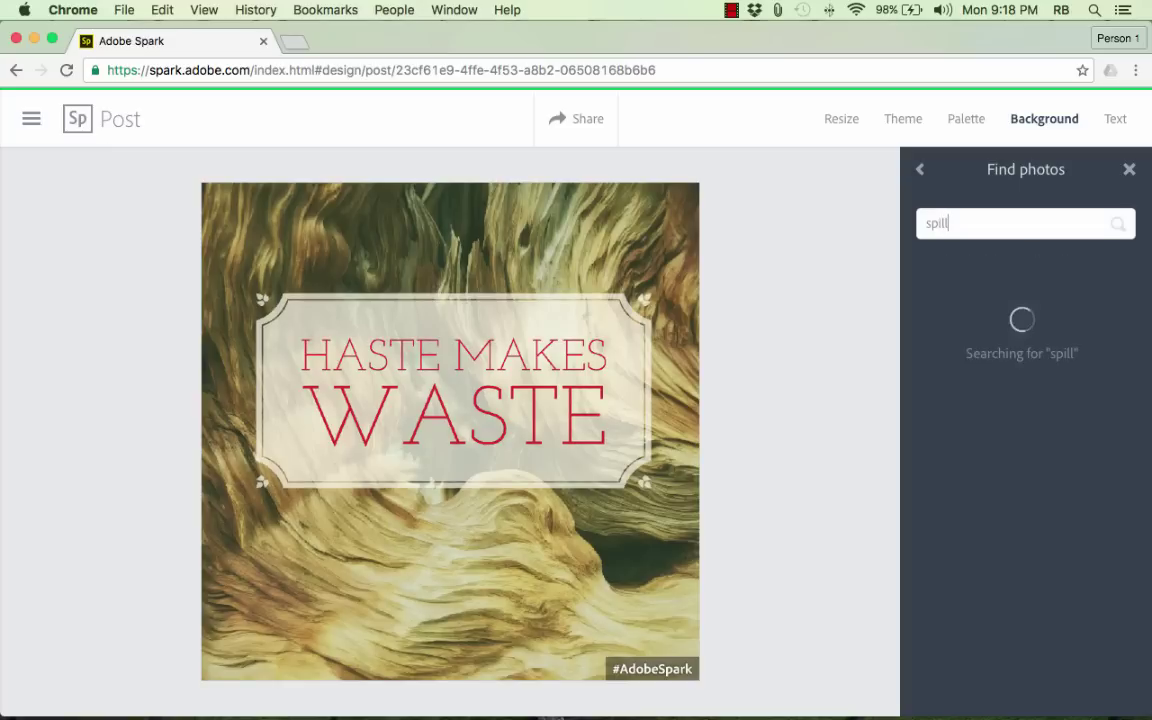
{"action": "scroll", "coordinate": [1053, 340], "scroll_direction": "down", "scroll_amount": 3}
{"action": "scroll", "coordinate": [1053, 340], "scroll_direction": "down", "scroll_amount": 5}
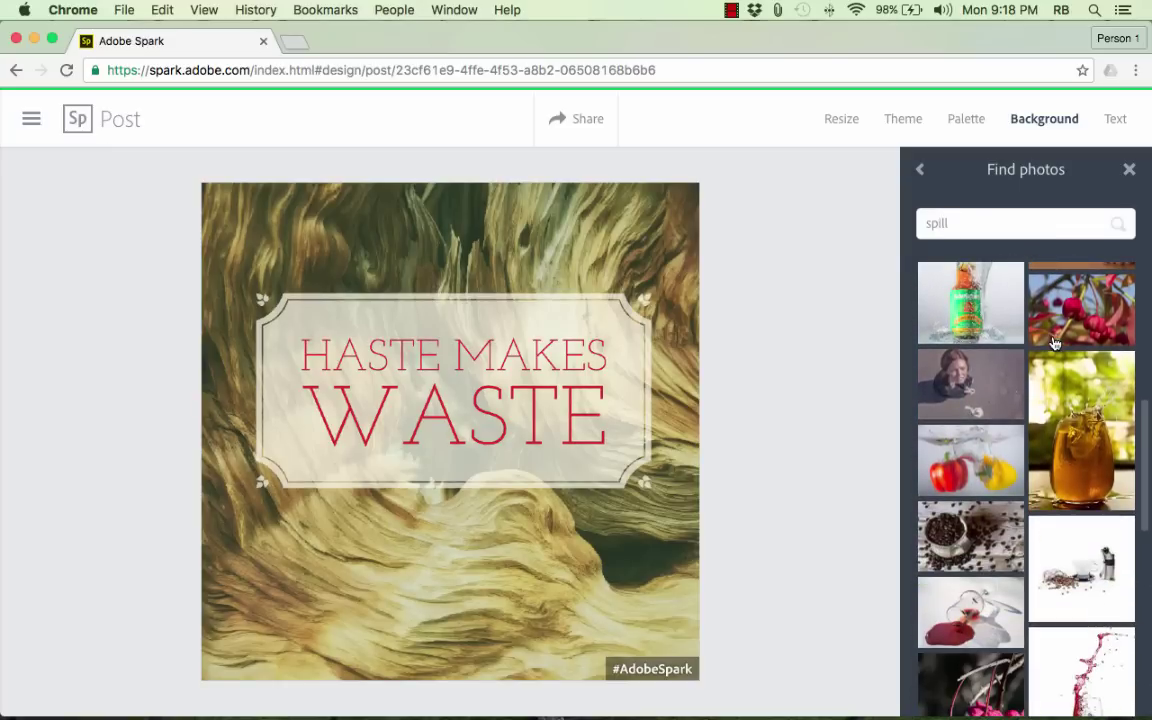
{"action": "scroll", "coordinate": [1053, 342], "scroll_direction": "down", "scroll_amount": 5}
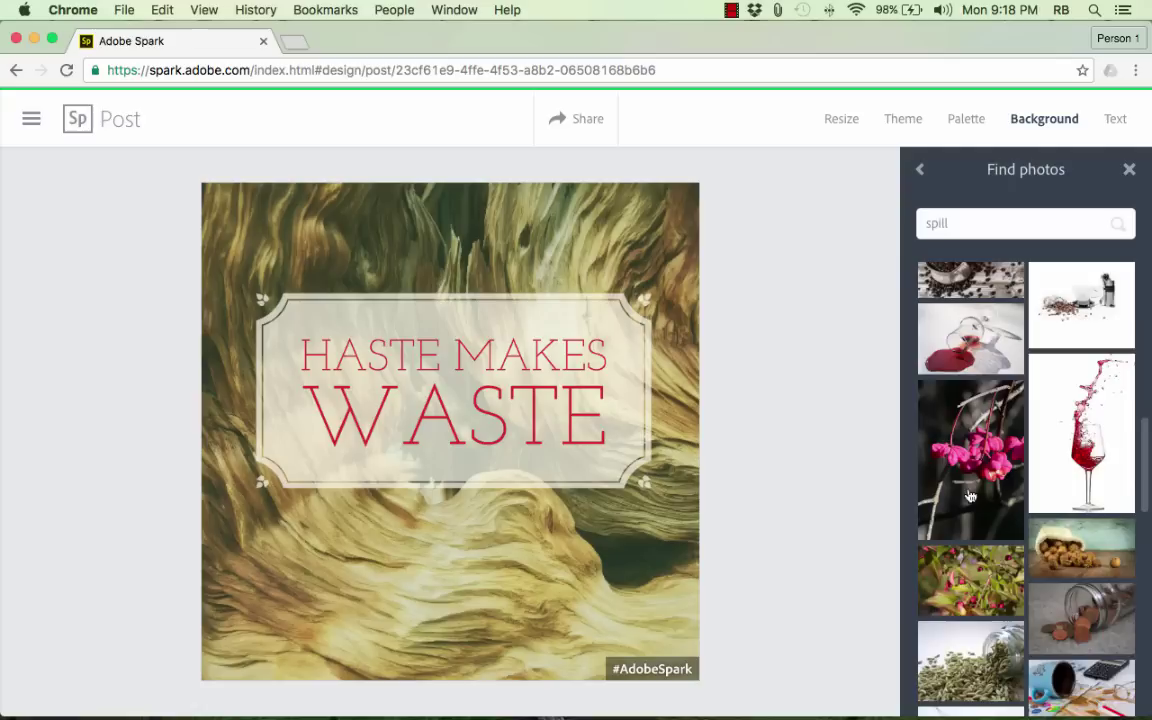
{"action": "scroll", "coordinate": [977, 503], "scroll_direction": "down", "scroll_amount": 6}
{"action": "scroll", "coordinate": [977, 503], "scroll_direction": "down", "scroll_amount": 10}
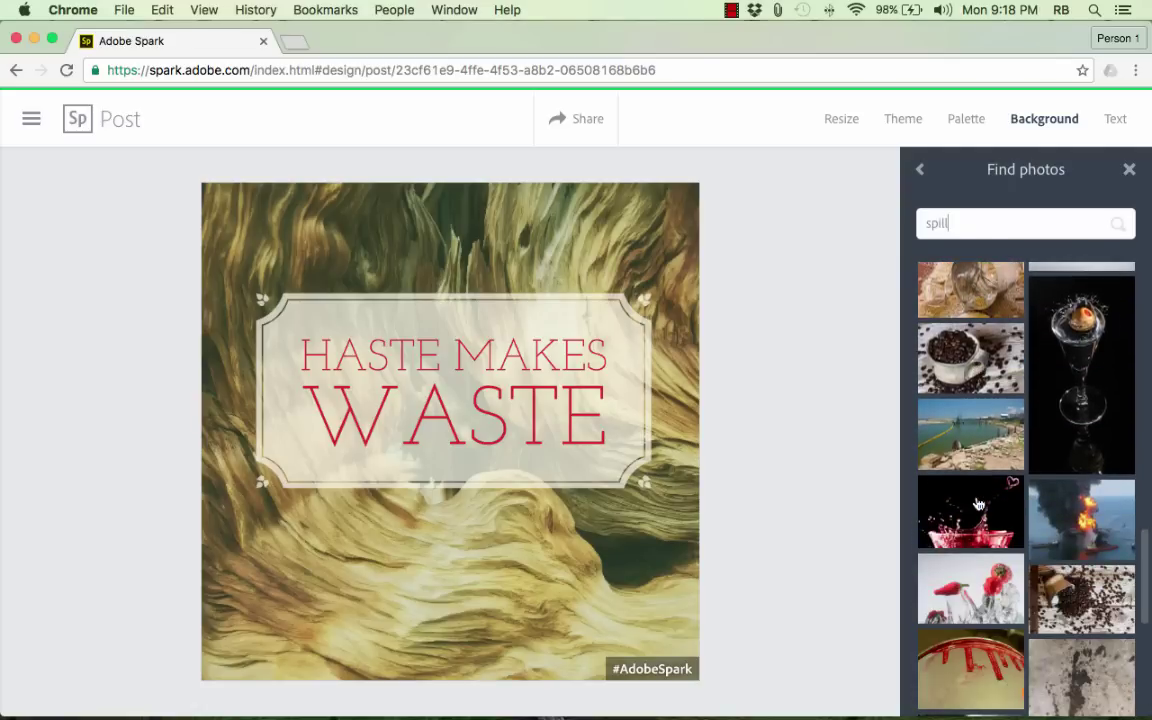
{"action": "scroll", "coordinate": [1031, 486], "scroll_direction": "down", "scroll_amount": 5}
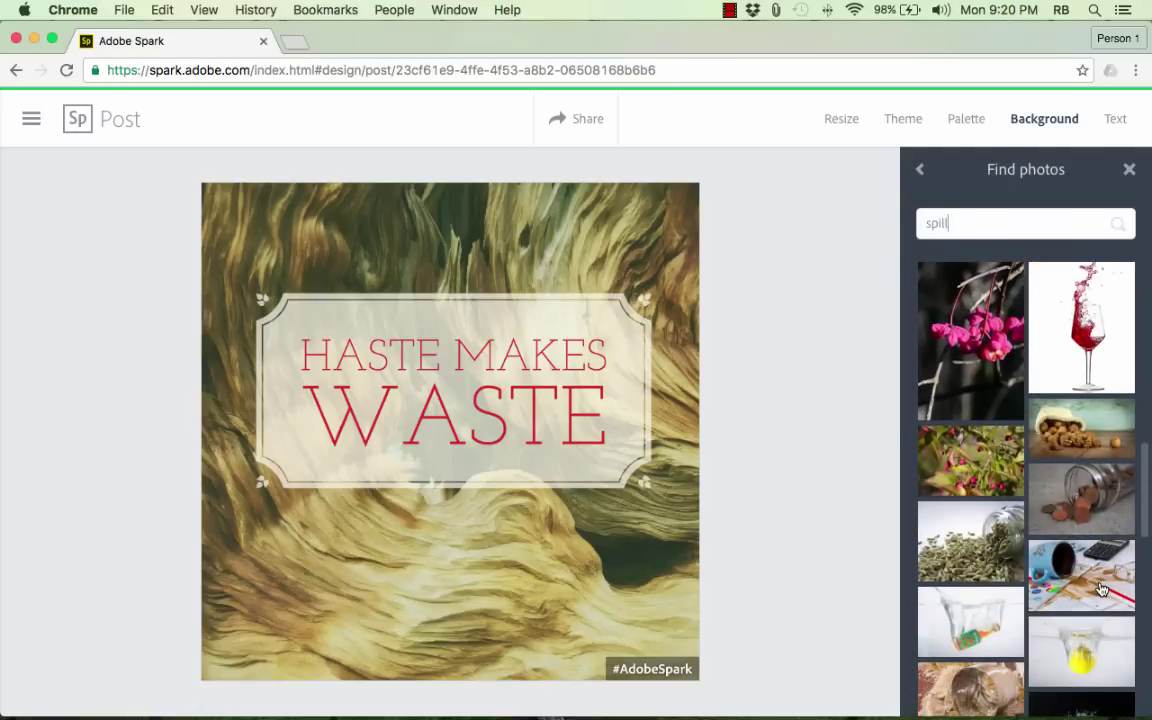
{"action": "left_click", "coordinate": [1101, 590]}
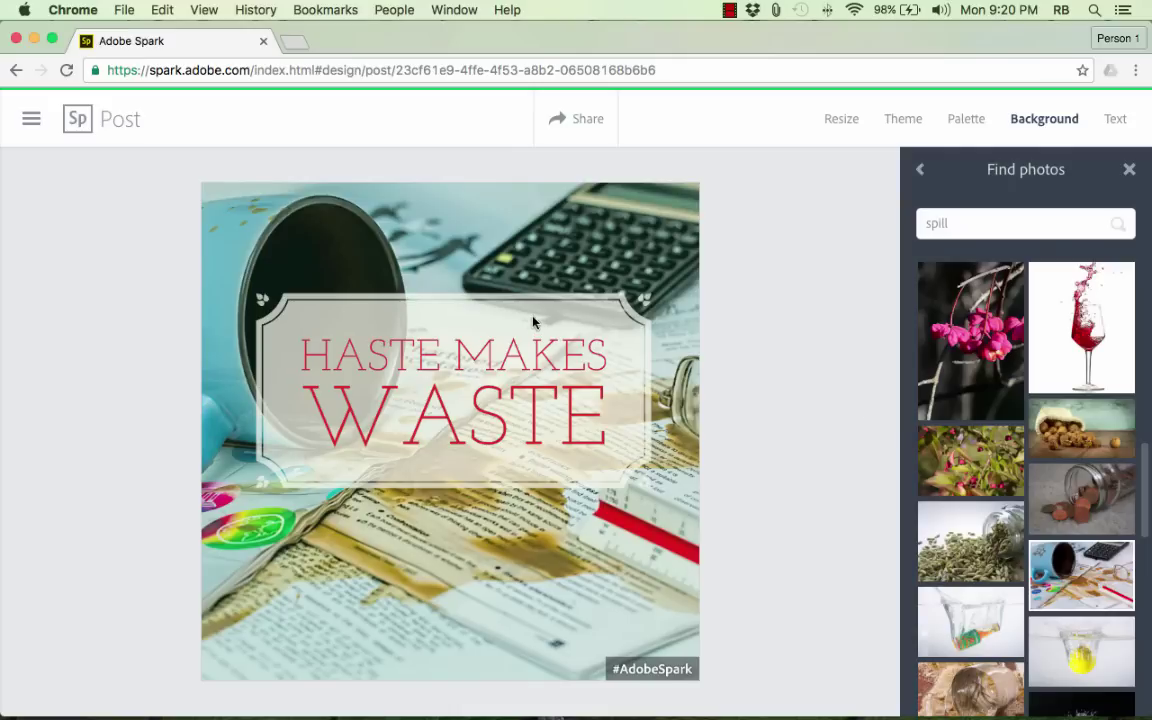
Drag the HASTE MAKES WASTE box higher on the post, then deselect it.
{"action": "left_click_drag", "start_coordinate": [532, 321], "coordinate": [525, 259]}
{"action": "left_click", "coordinate": [517, 267]}
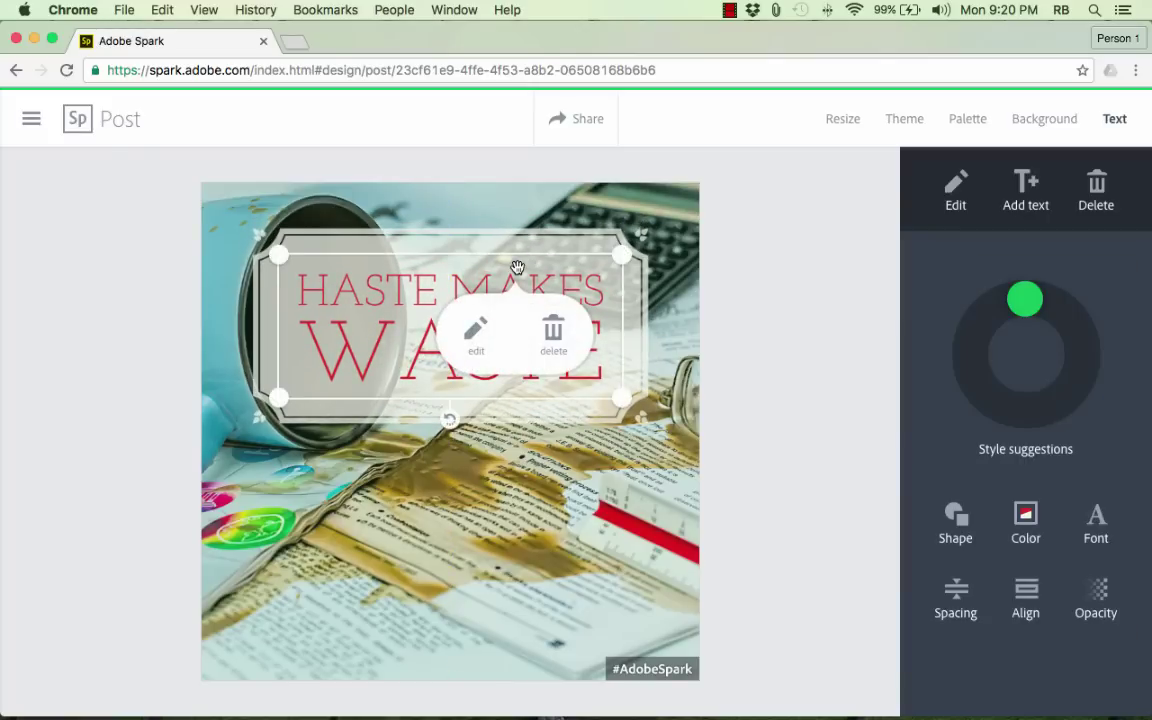
{"action": "left_click", "coordinate": [569, 479]}
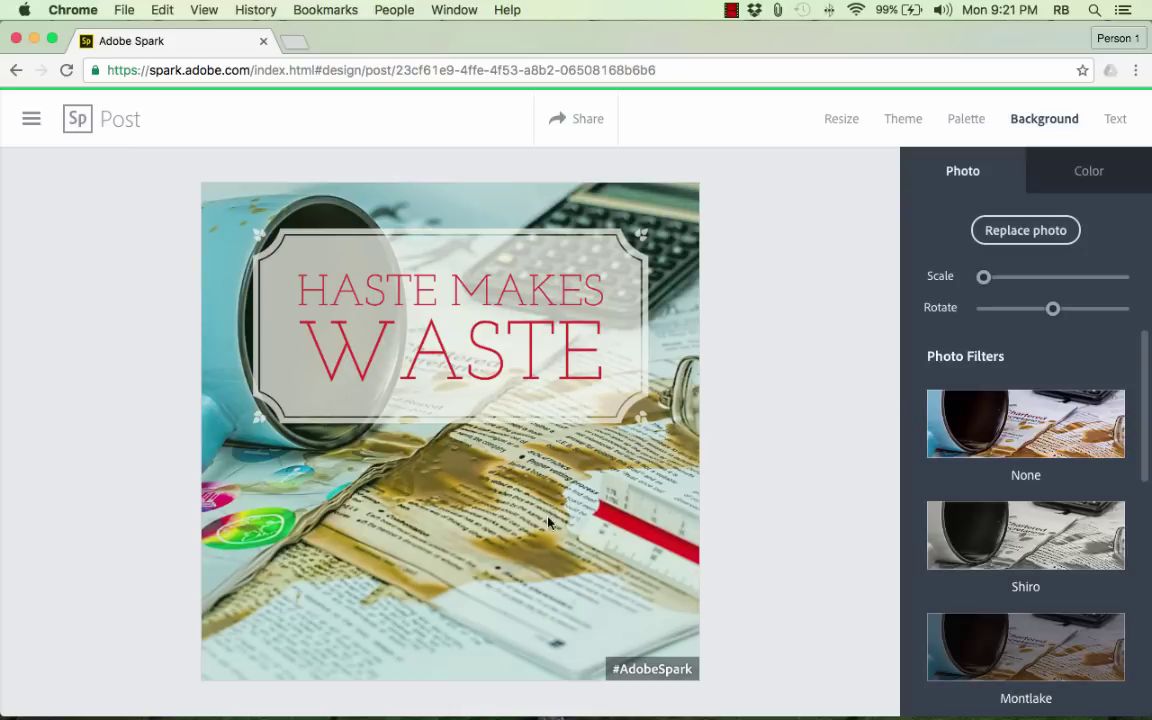
{"action": "left_click", "coordinate": [427, 545]}
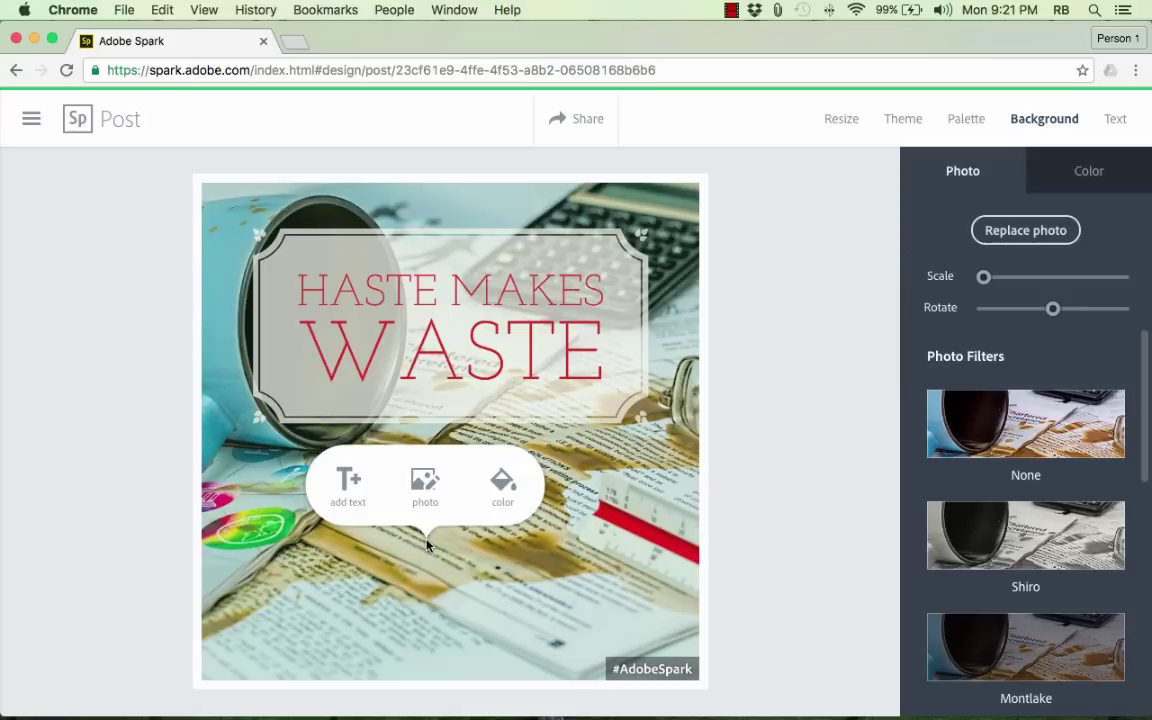
Add a 'by Shakespeare' caption, then shrink and tilt it at the bottom-left.
{"action": "left_click", "coordinate": [341, 478]}
{"action": "type", "text": "by S"}
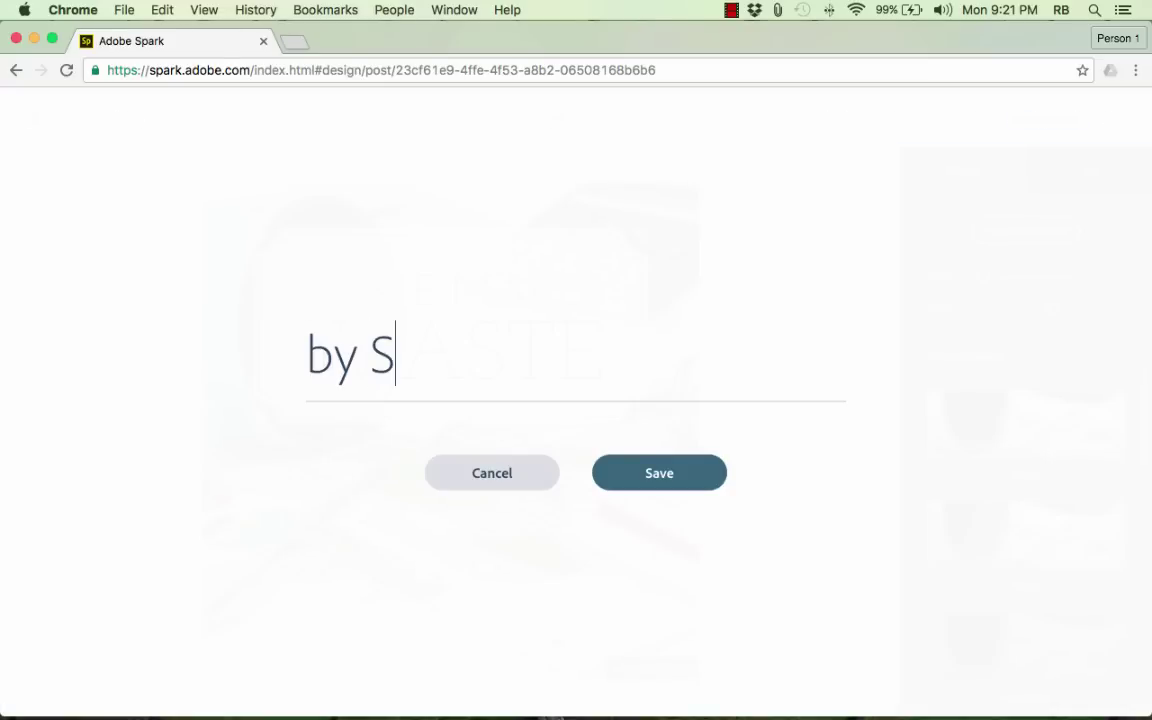
{"action": "type", "text": "hakespeare"}
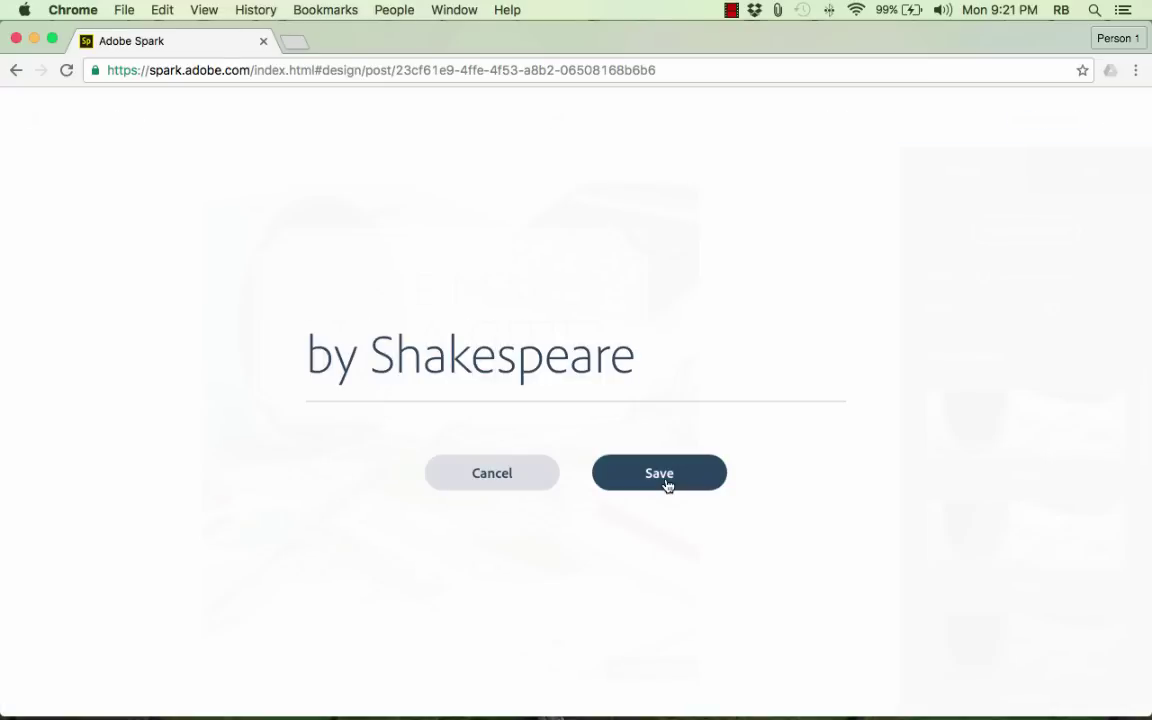
{"action": "left_click", "coordinate": [667, 485]}
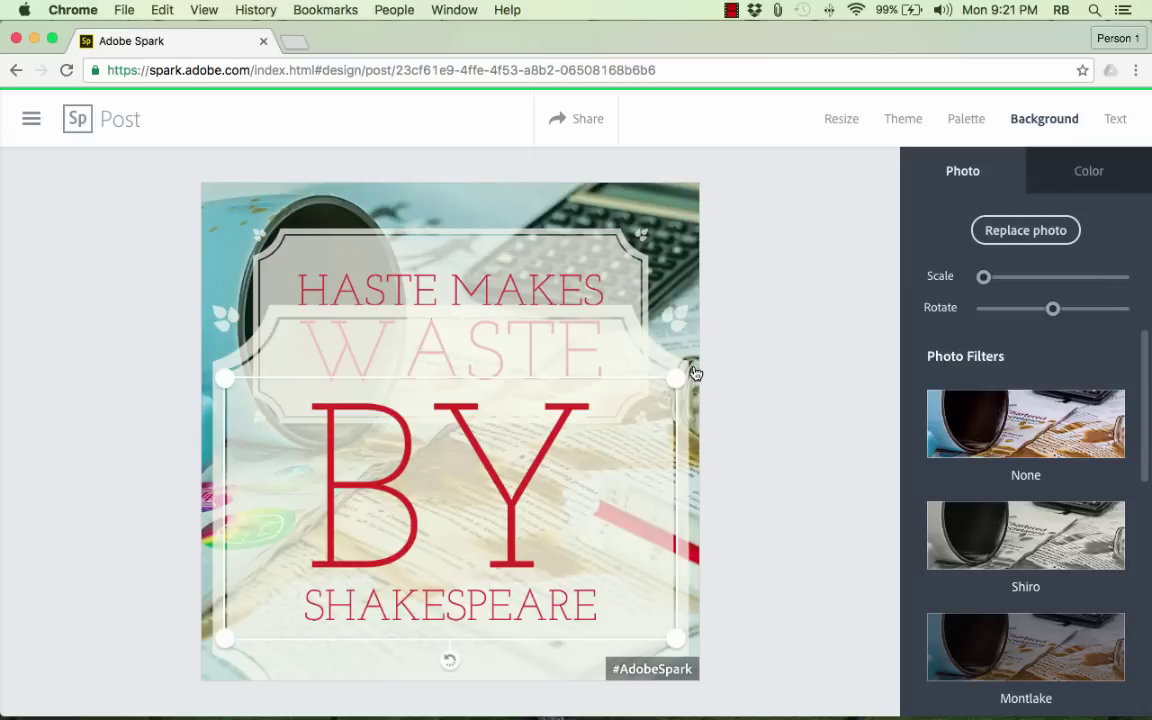
{"action": "left_click_drag", "start_coordinate": [680, 376], "coordinate": [494, 590]}
{"action": "left_click_drag", "start_coordinate": [432, 657], "coordinate": [391, 653]}
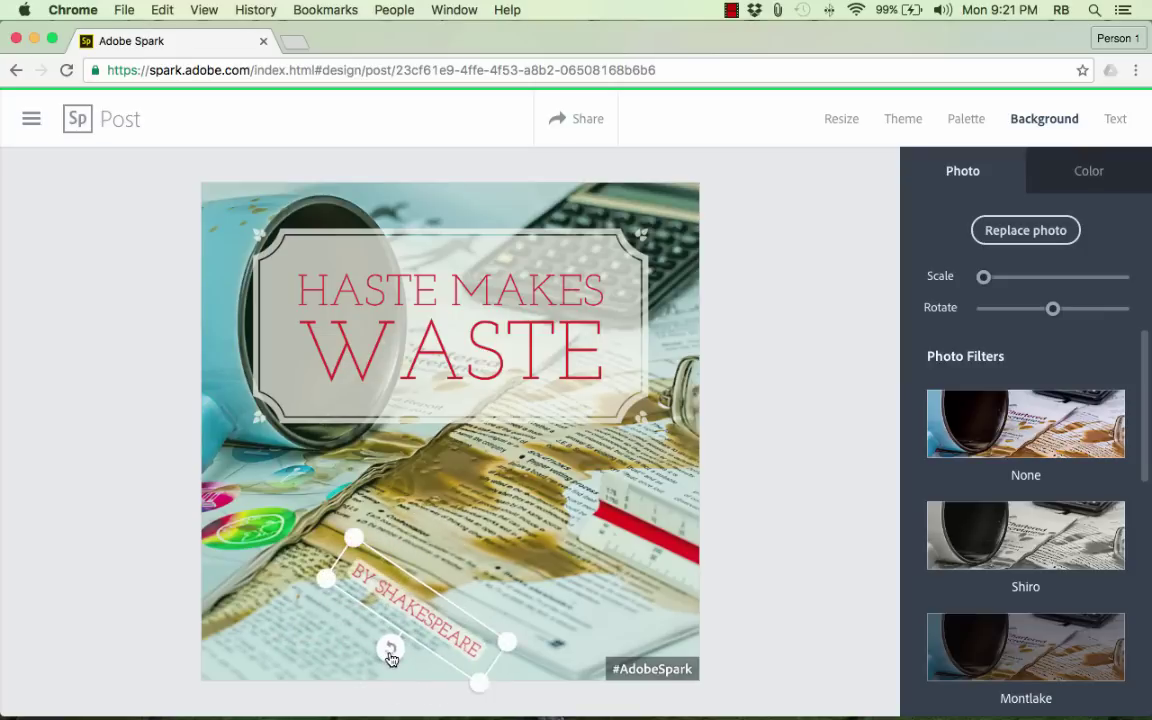
Delete the BY SHAKESPEARE caption and bring up the background colour swatches.
{"action": "left_click", "coordinate": [445, 648]}
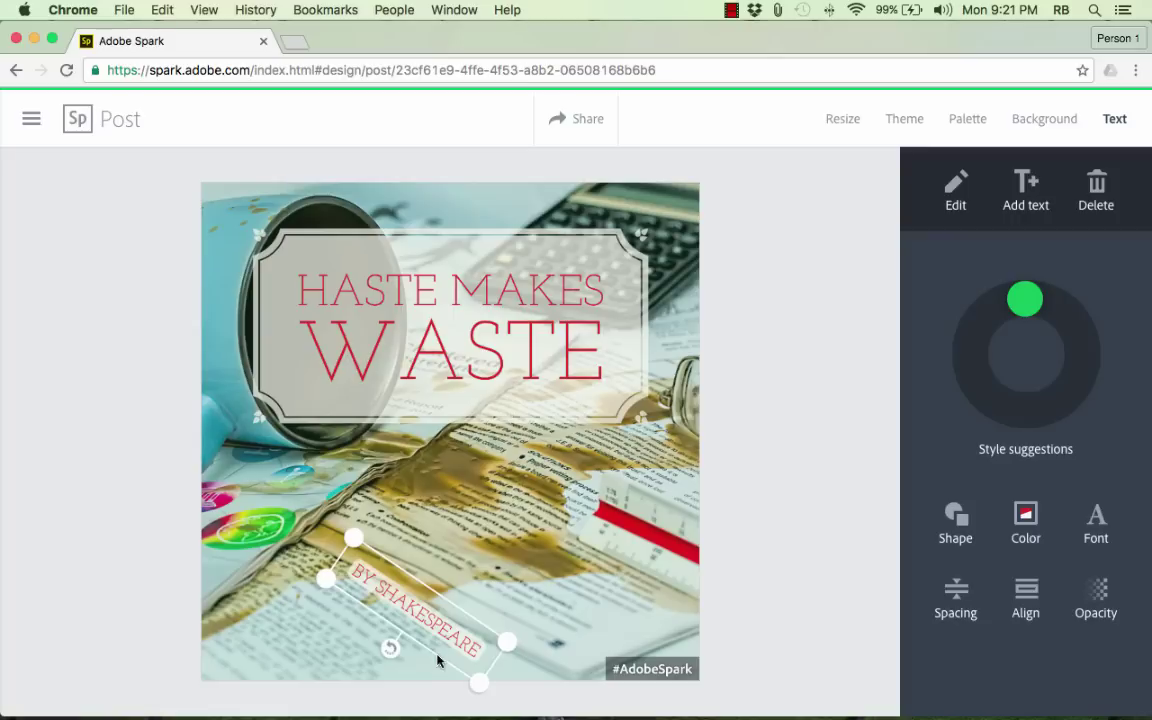
{"action": "left_click", "coordinate": [1097, 184]}
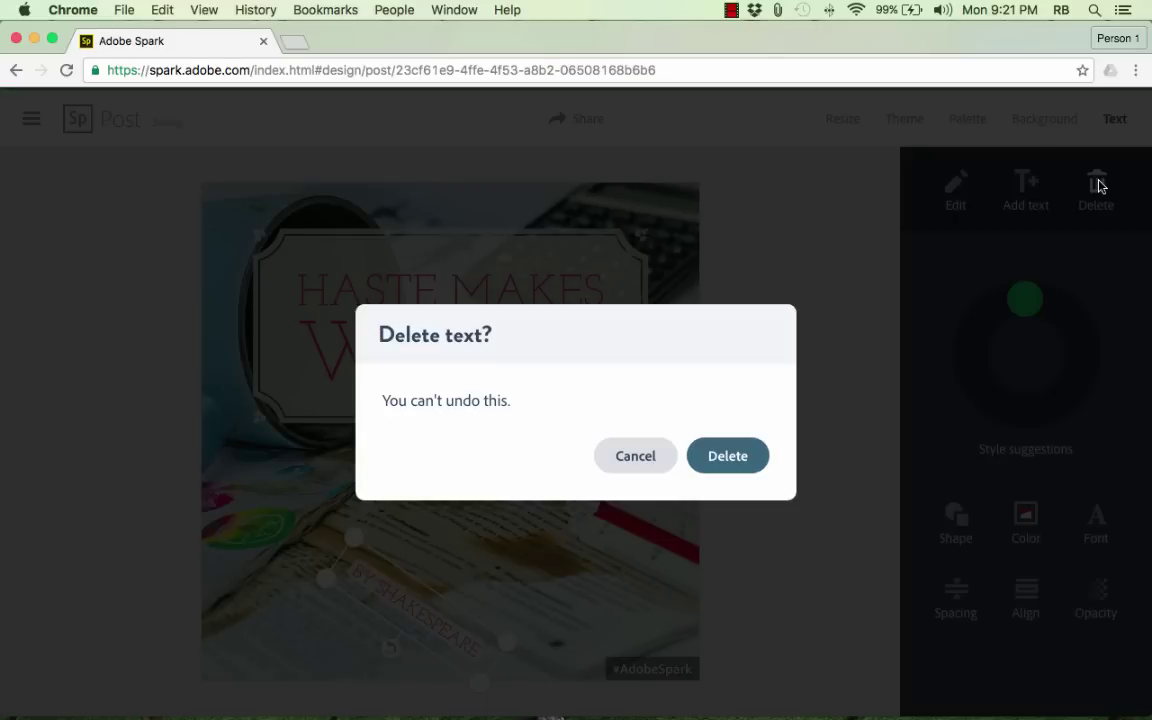
{"action": "left_click", "coordinate": [736, 456]}
{"action": "left_click", "coordinate": [530, 525]}
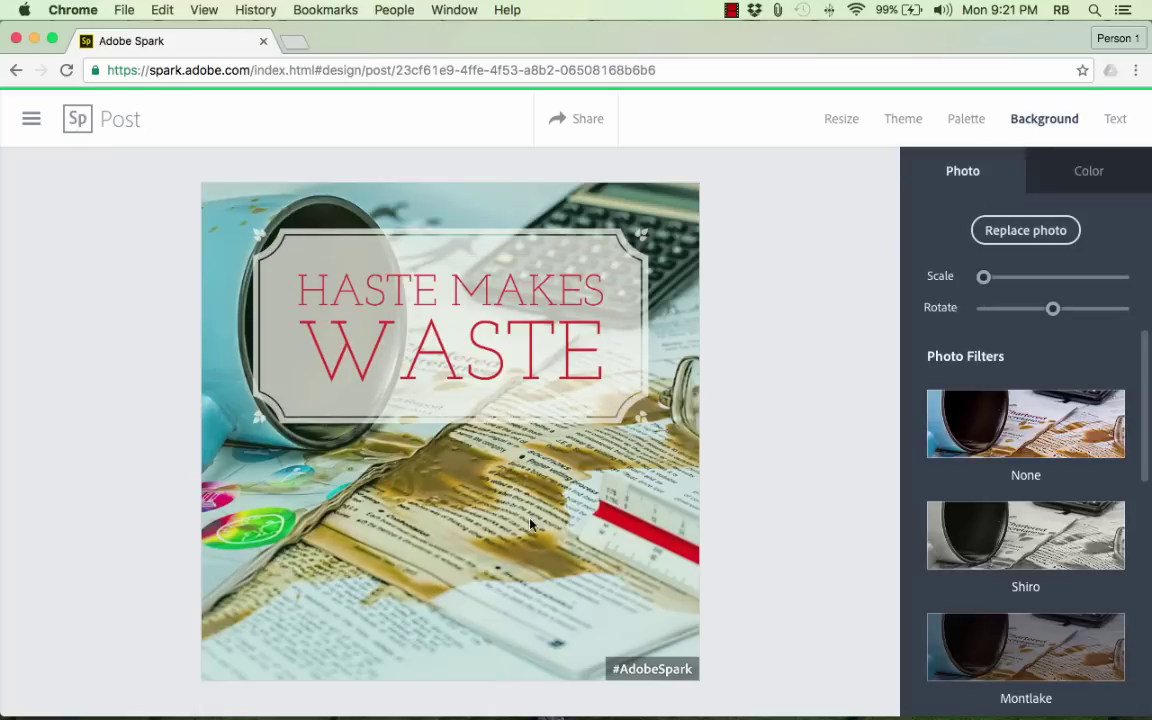
{"action": "left_click", "coordinate": [496, 517]}
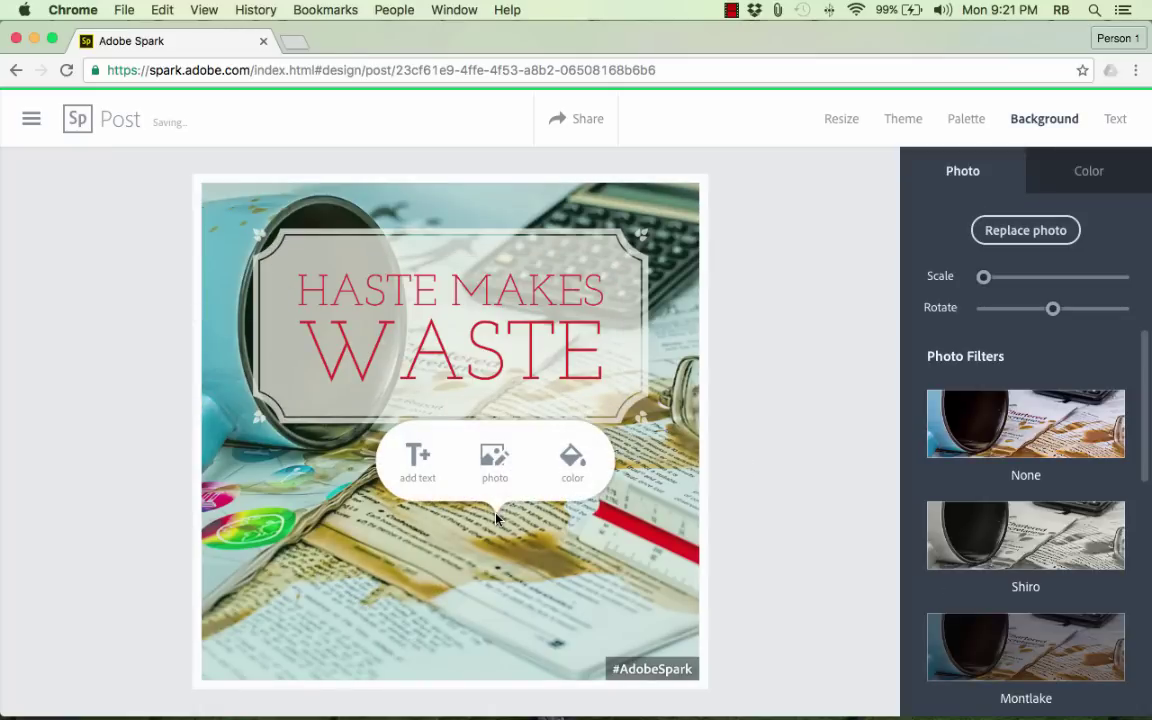
{"action": "left_click", "coordinate": [572, 460]}
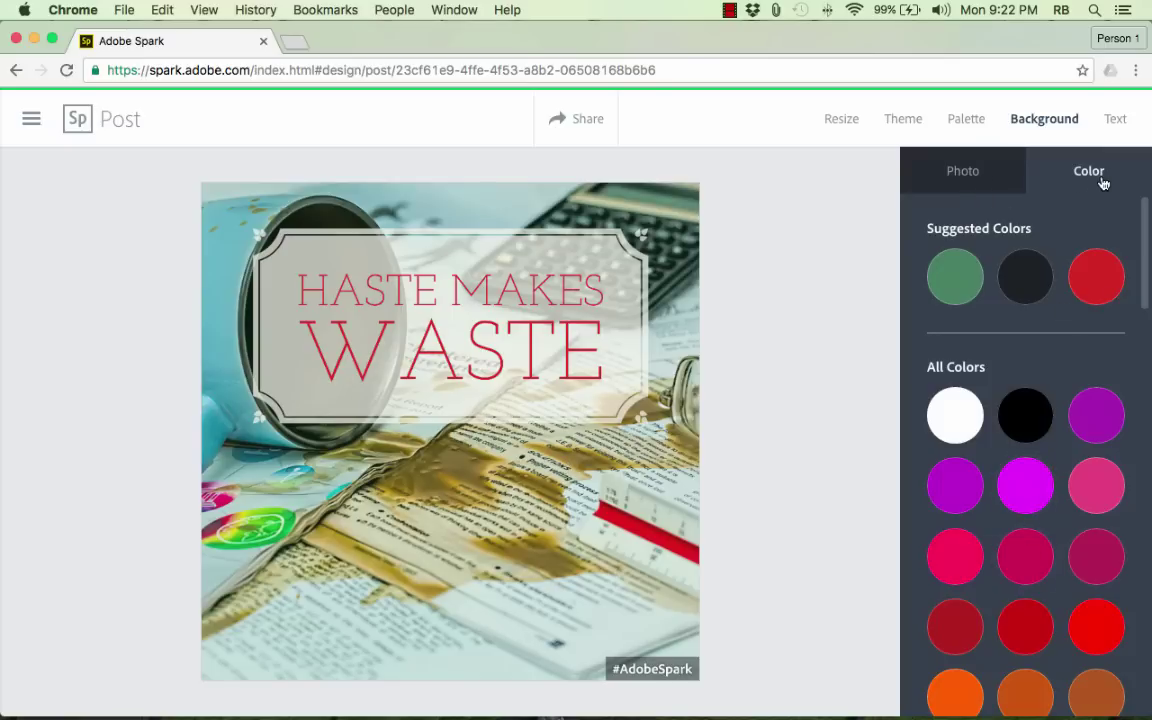
Browse the background Photo Filters and adjust the photo's Rotate and Scale sliders.
{"action": "left_click", "coordinate": [960, 176]}
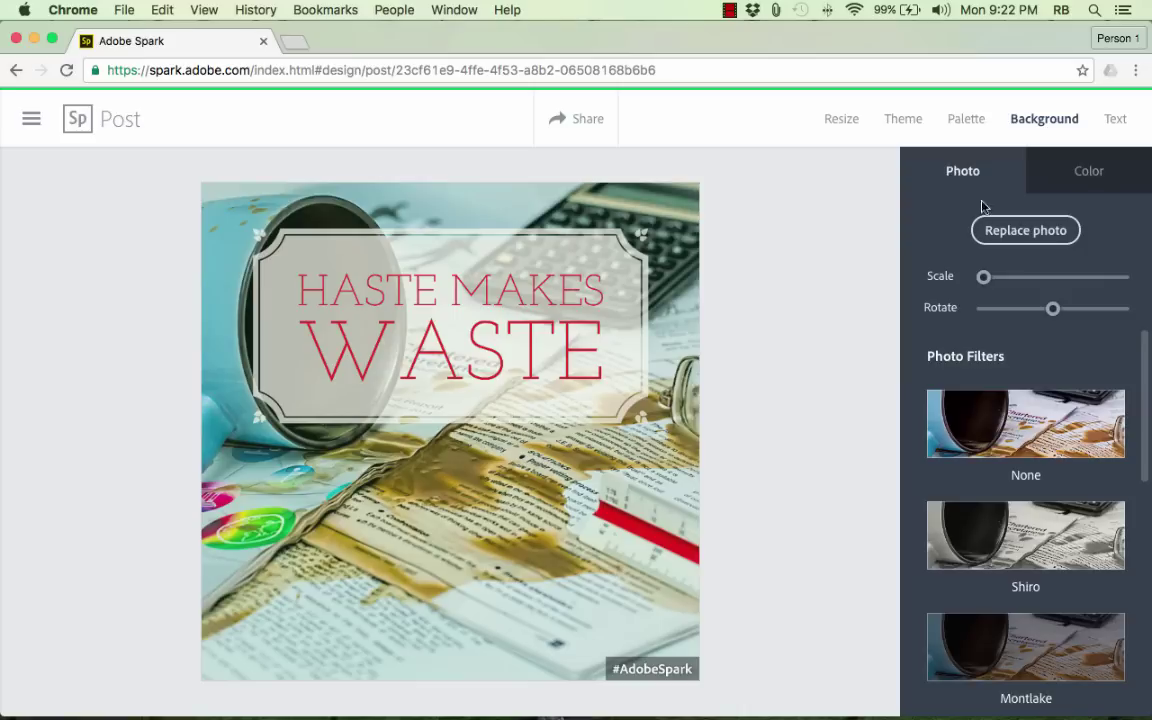
{"action": "scroll", "coordinate": [1040, 376], "scroll_direction": "down", "scroll_amount": 3}
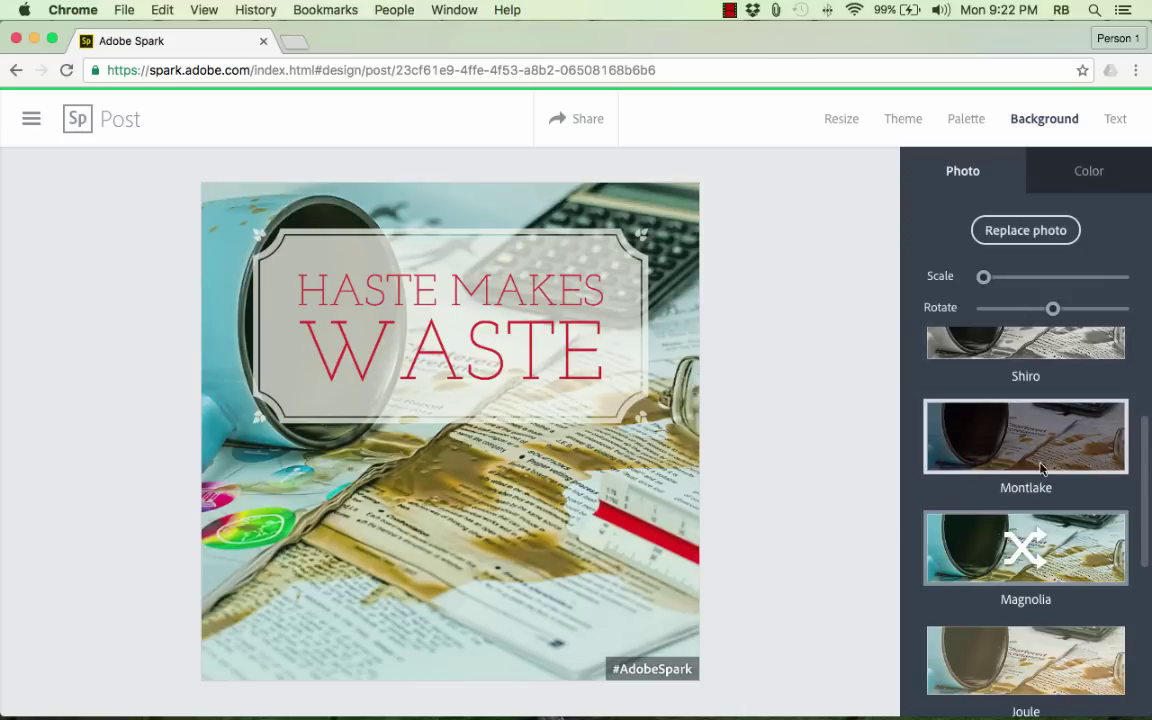
{"action": "scroll", "coordinate": [1080, 610], "scroll_direction": "down", "scroll_amount": 5}
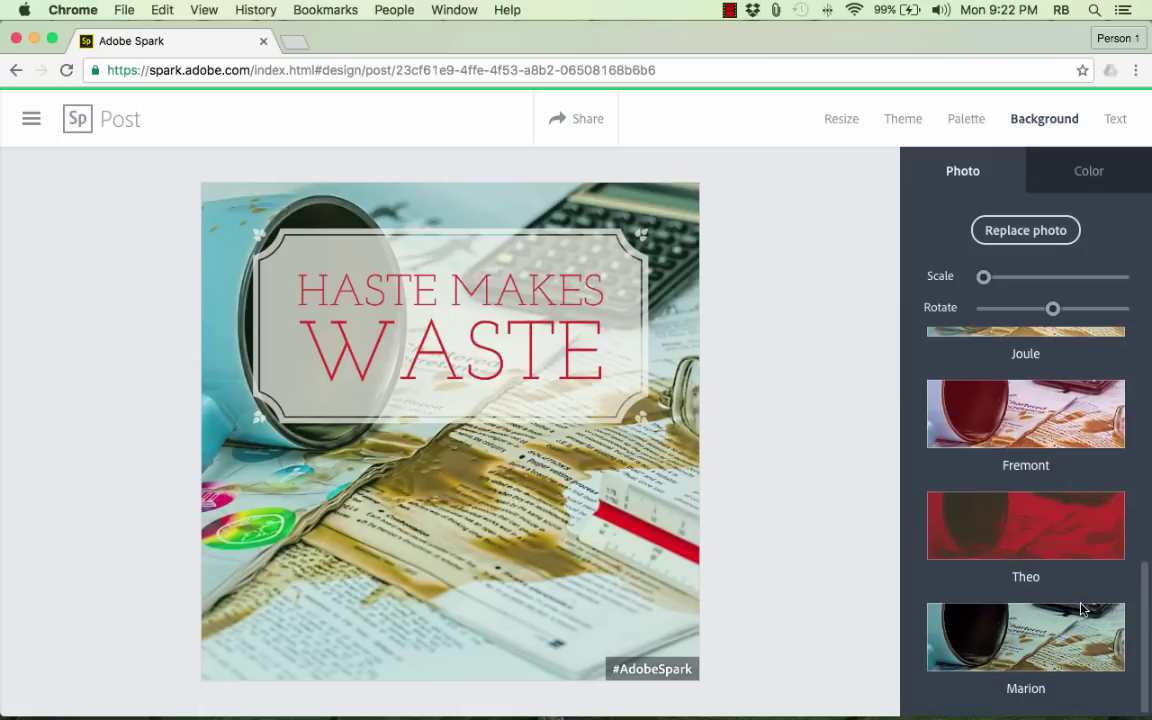
{"action": "scroll", "coordinate": [1080, 608], "scroll_direction": "up", "scroll_amount": 5}
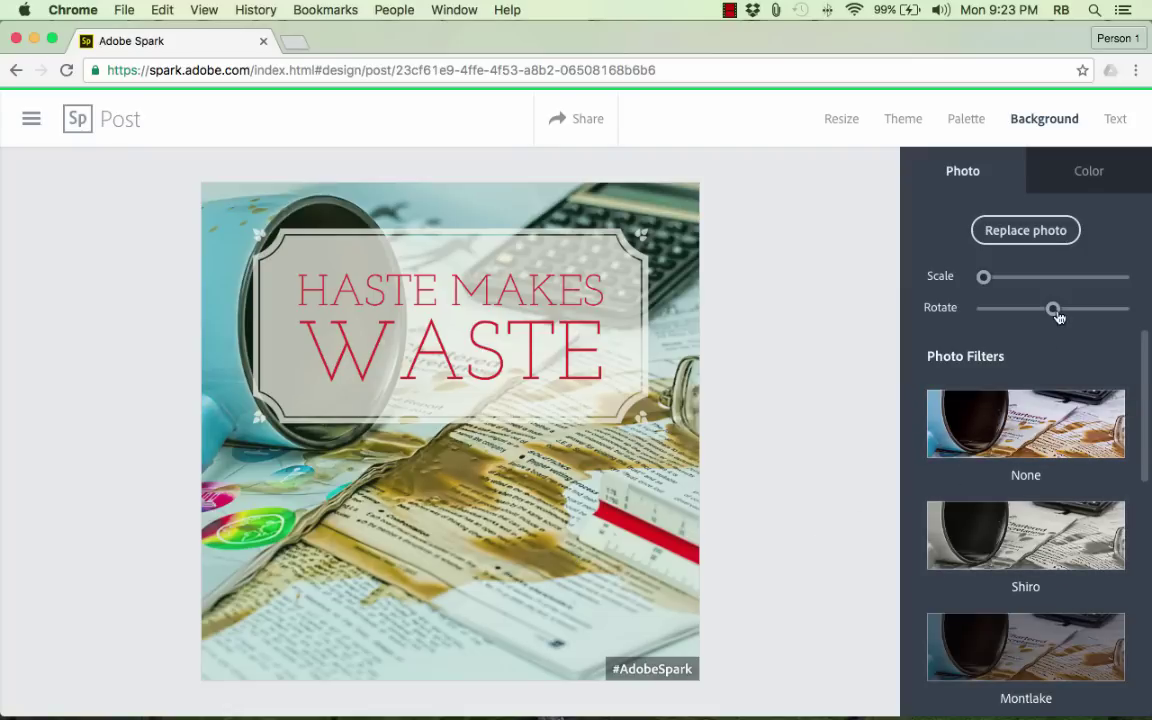
{"action": "mouse_move", "coordinate": [1055, 310]}
{"action": "left_mouse_down"}
{"action": "mouse_move", "coordinate": [1084, 316]}
{"action": "mouse_move", "coordinate": [1041, 319]}
{"action": "mouse_move", "coordinate": [1052, 310]}
{"action": "left_mouse_up"}
{"action": "mouse_move", "coordinate": [985, 285]}
{"action": "left_mouse_down"}
{"action": "mouse_move", "coordinate": [1044, 291]}
{"action": "mouse_move", "coordinate": [973, 294]}
{"action": "mouse_move", "coordinate": [985, 293]}
{"action": "left_mouse_up"}
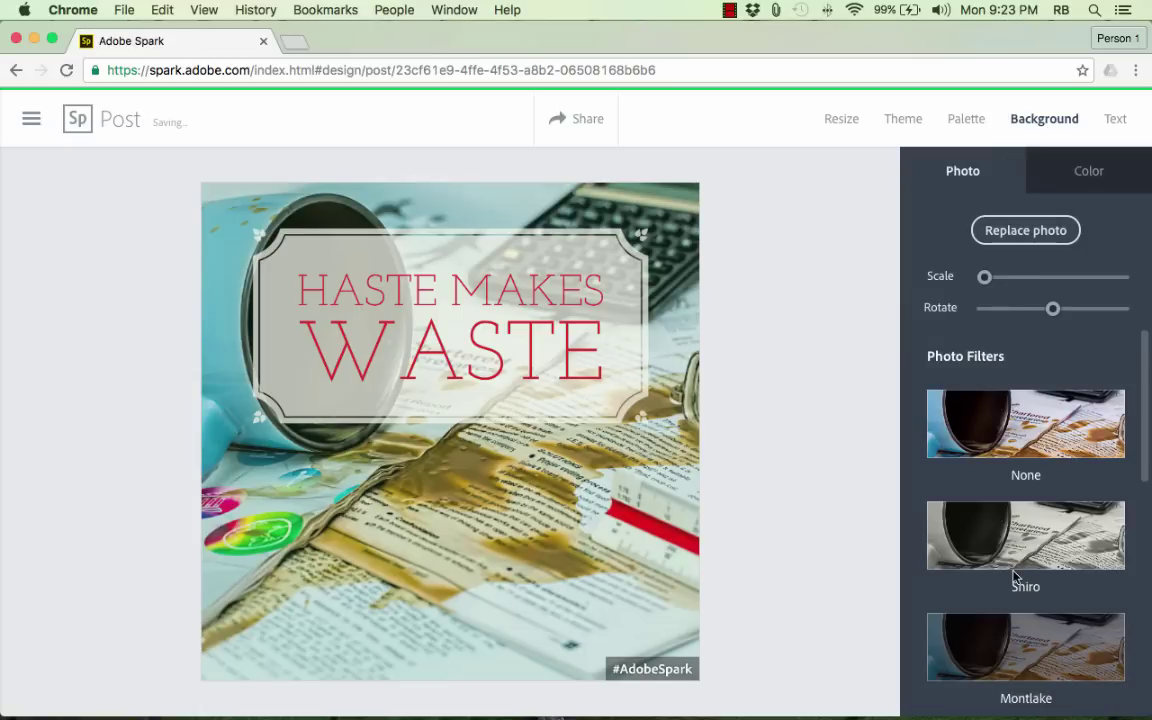
Look through the background colour, Text and Resize options before switching to Theme.
{"action": "left_click", "coordinate": [535, 600]}
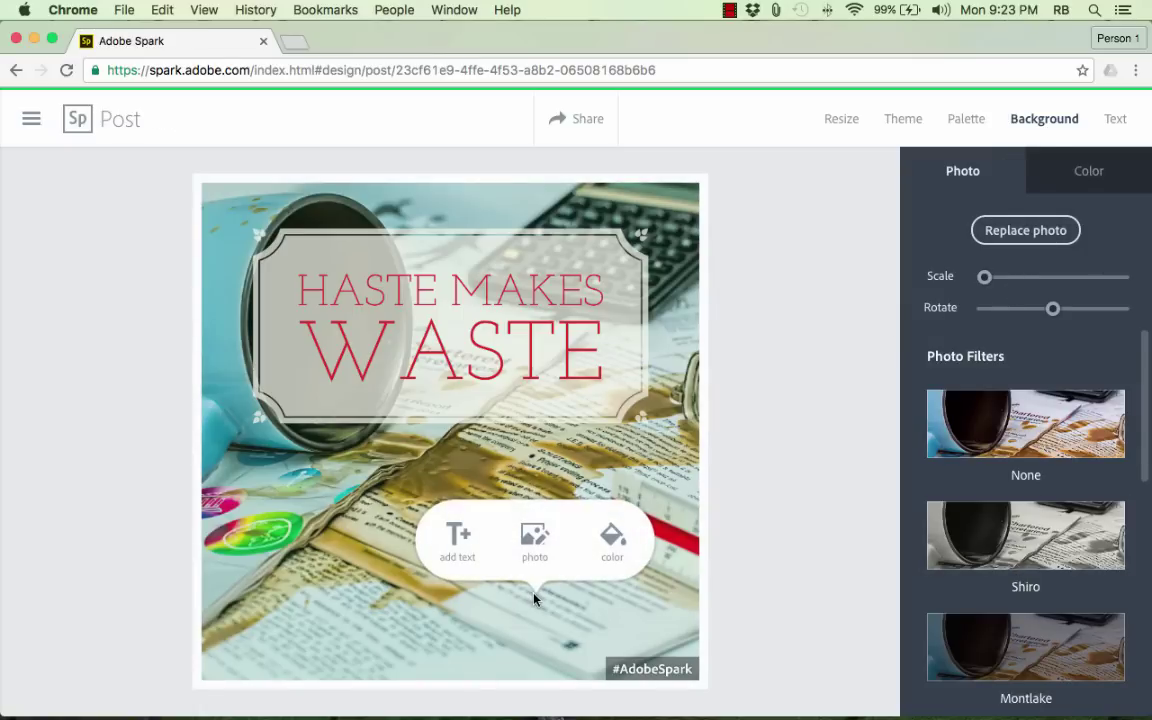
{"action": "left_click", "coordinate": [611, 541]}
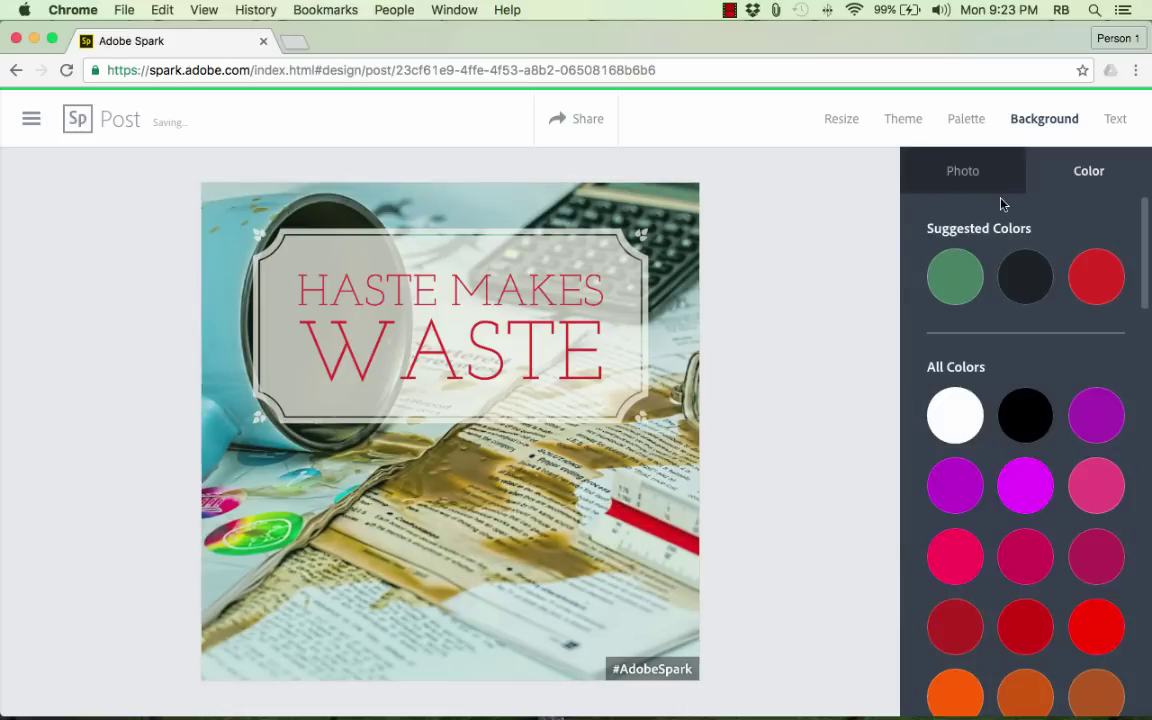
{"action": "left_click", "coordinate": [1116, 120]}
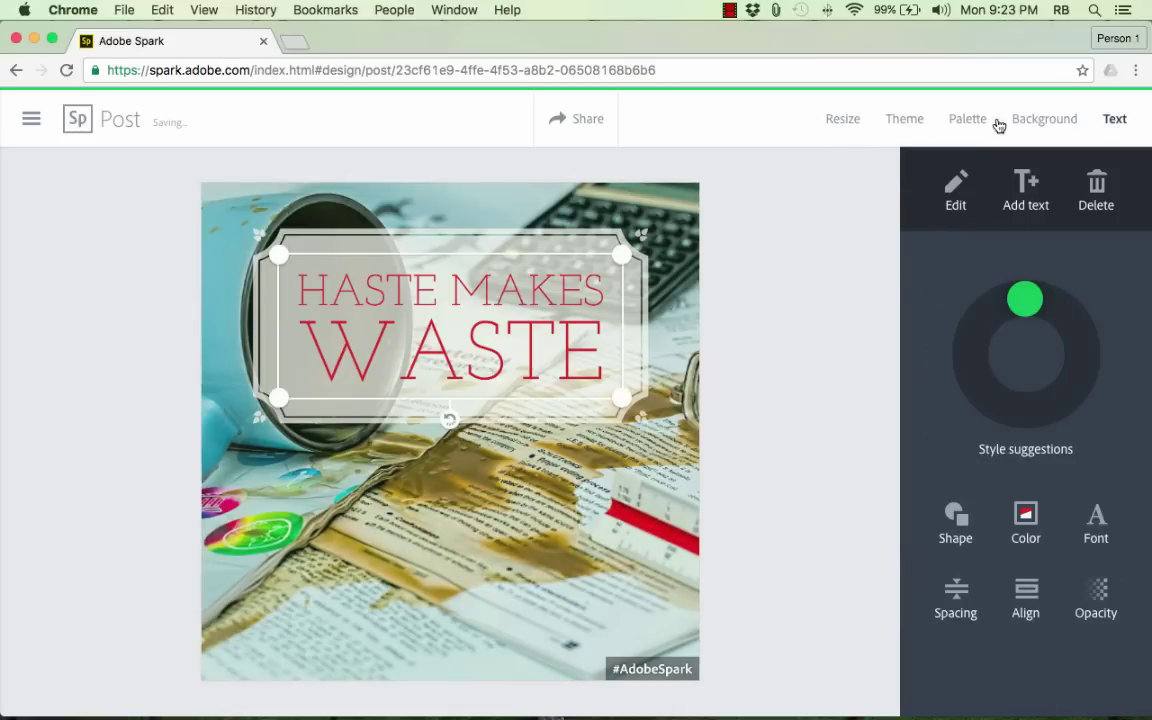
{"action": "left_click", "coordinate": [843, 120]}
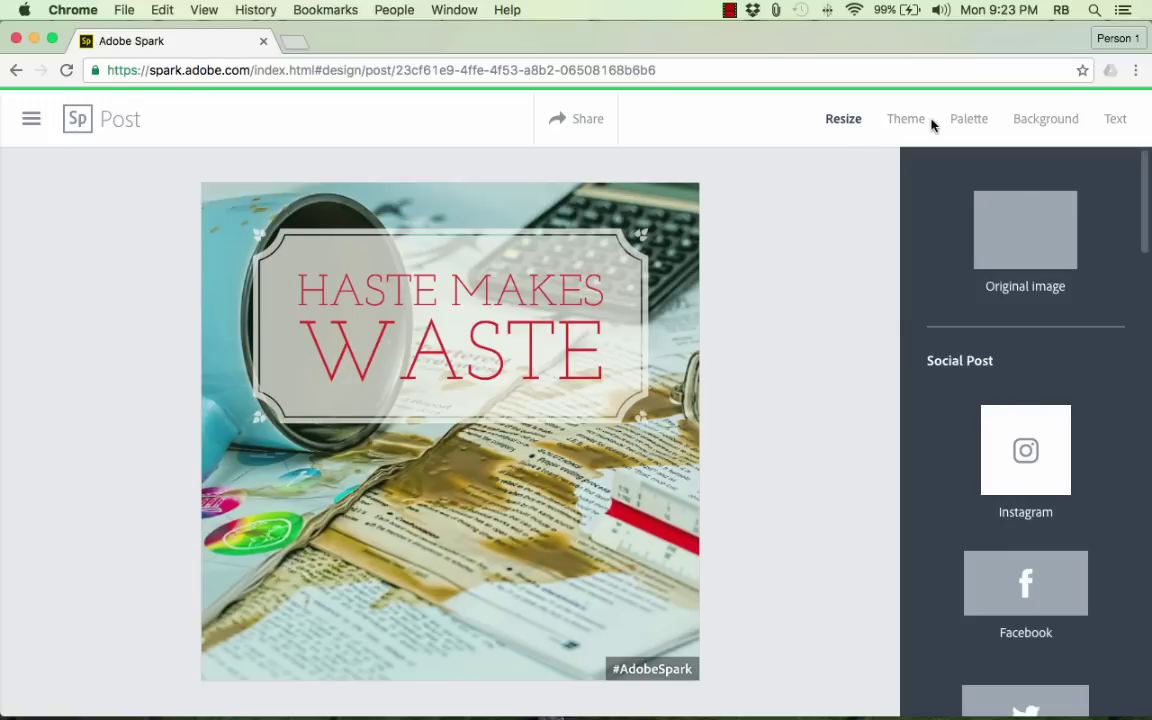
{"action": "scroll", "coordinate": [1072, 293], "scroll_direction": "down", "scroll_amount": 2}
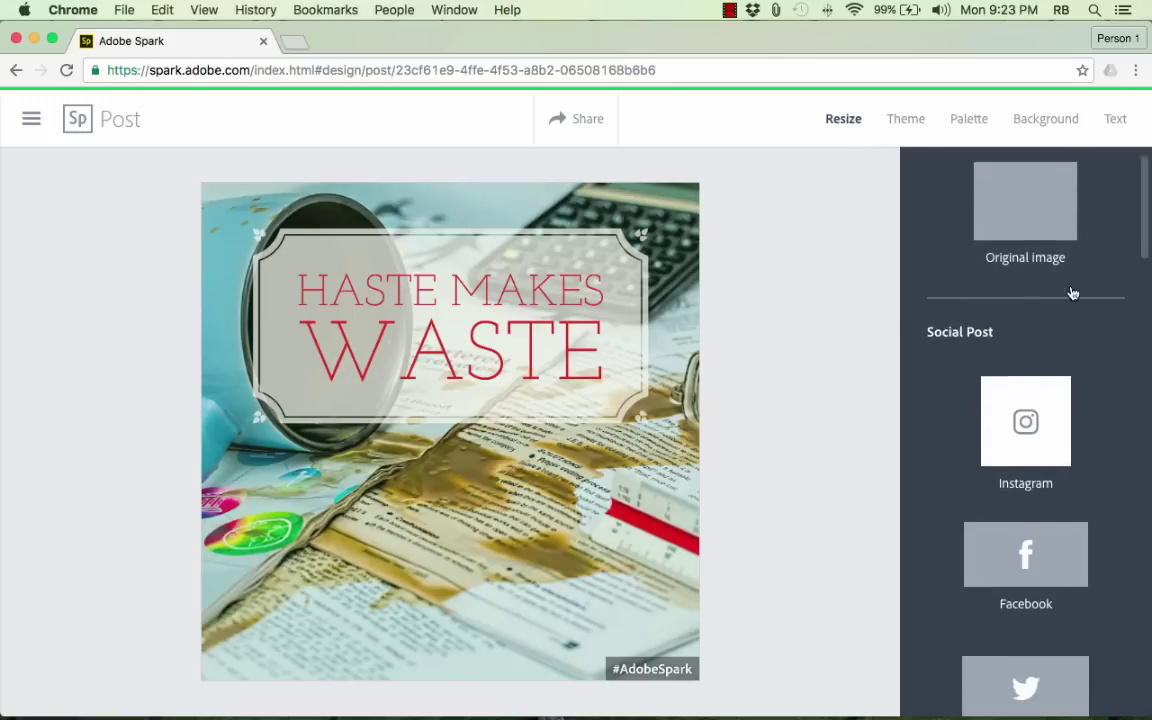
{"action": "scroll", "coordinate": [1072, 293], "scroll_direction": "down", "scroll_amount": 10}
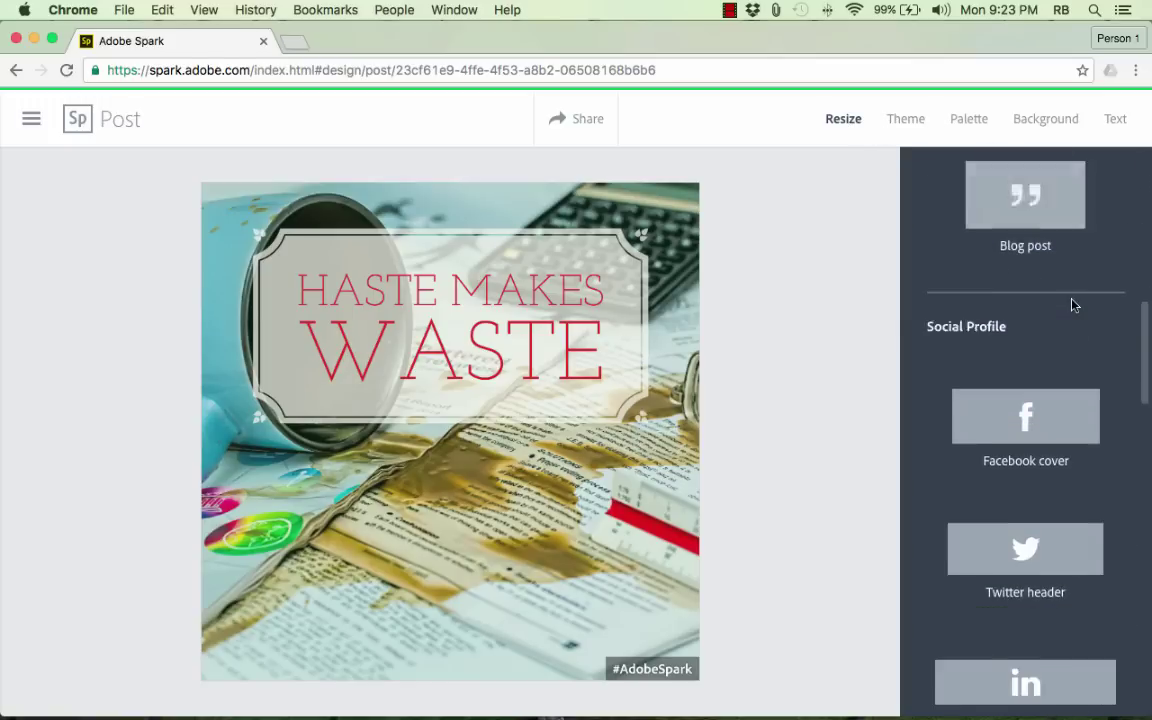
{"action": "scroll", "coordinate": [1072, 305], "scroll_direction": "down", "scroll_amount": 10}
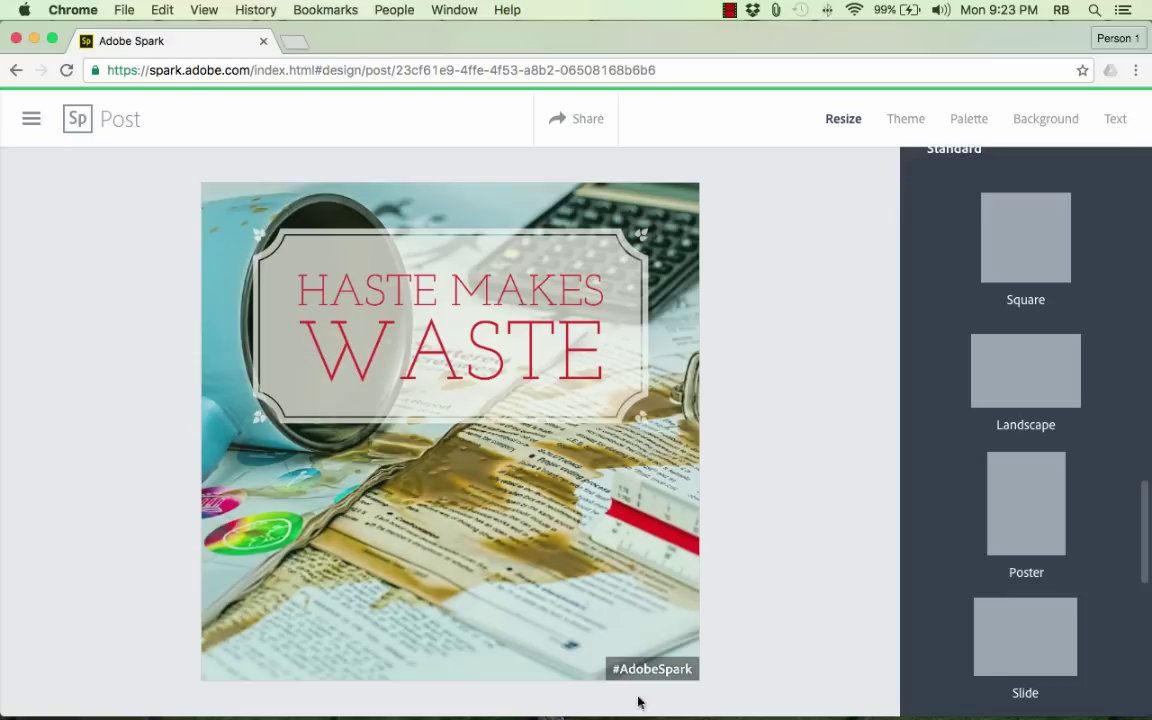
{"action": "left_click", "coordinate": [898, 120]}
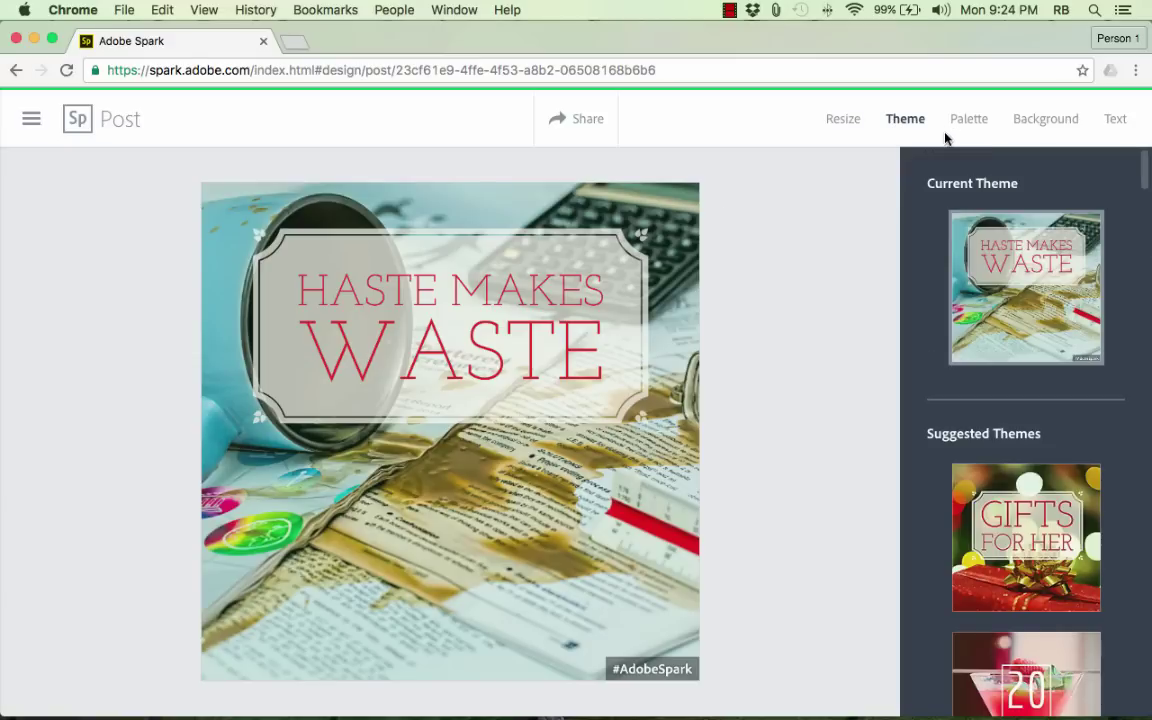
Try several suggested palettes, then keep the red, black and green palette.
{"action": "left_click", "coordinate": [970, 120]}
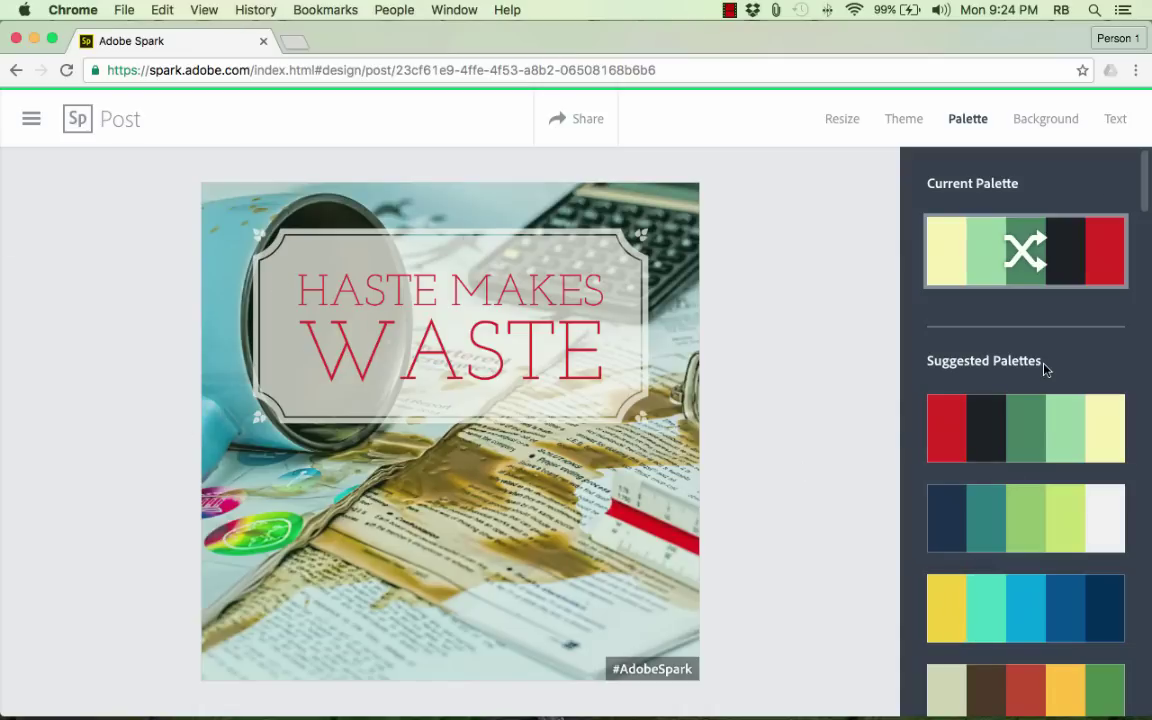
{"action": "left_click", "coordinate": [1042, 554]}
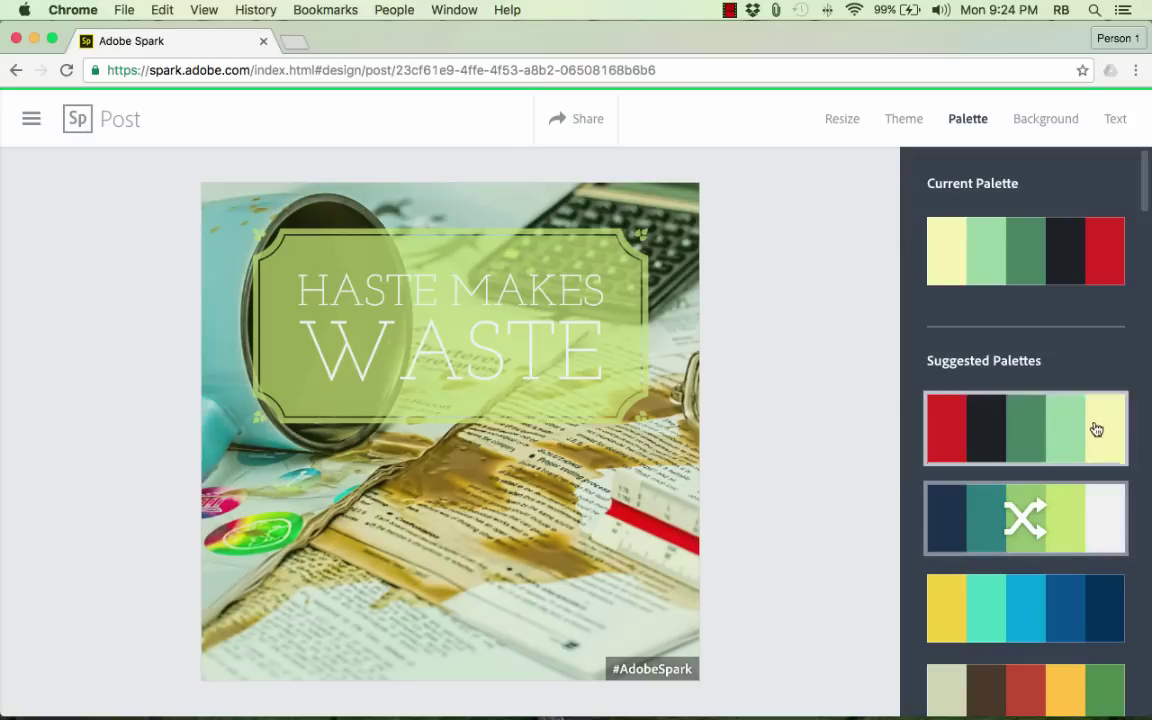
{"action": "left_click", "coordinate": [1060, 432]}
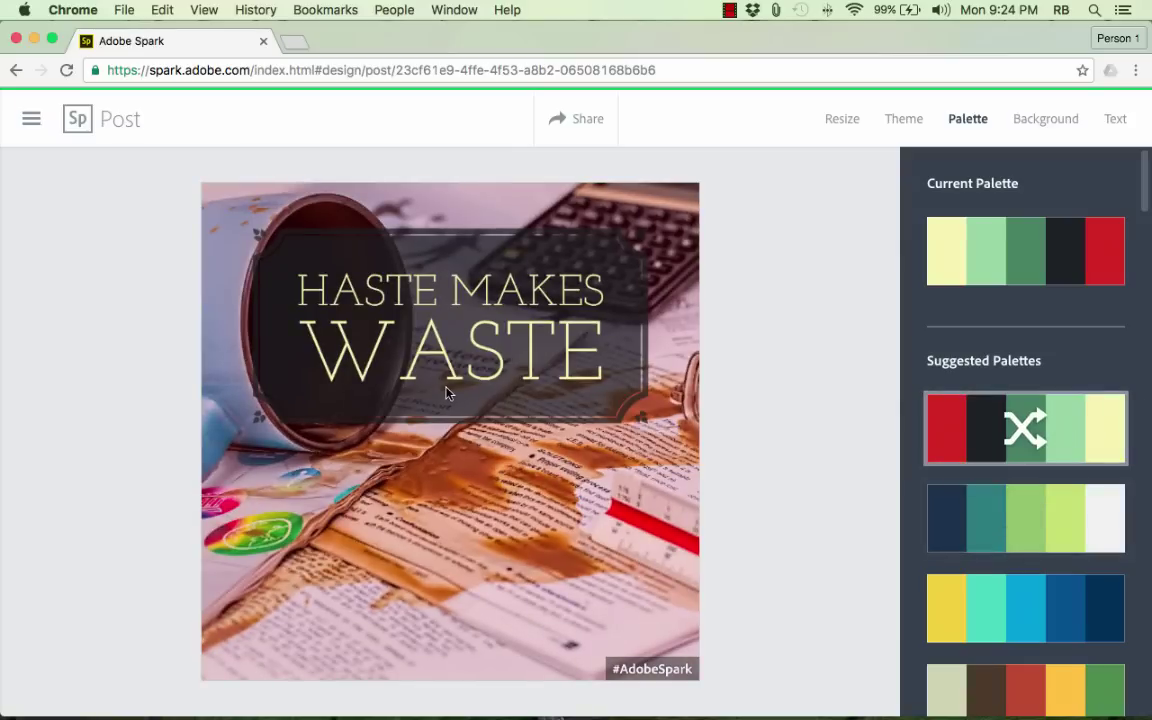
{"action": "left_click", "coordinate": [1030, 695]}
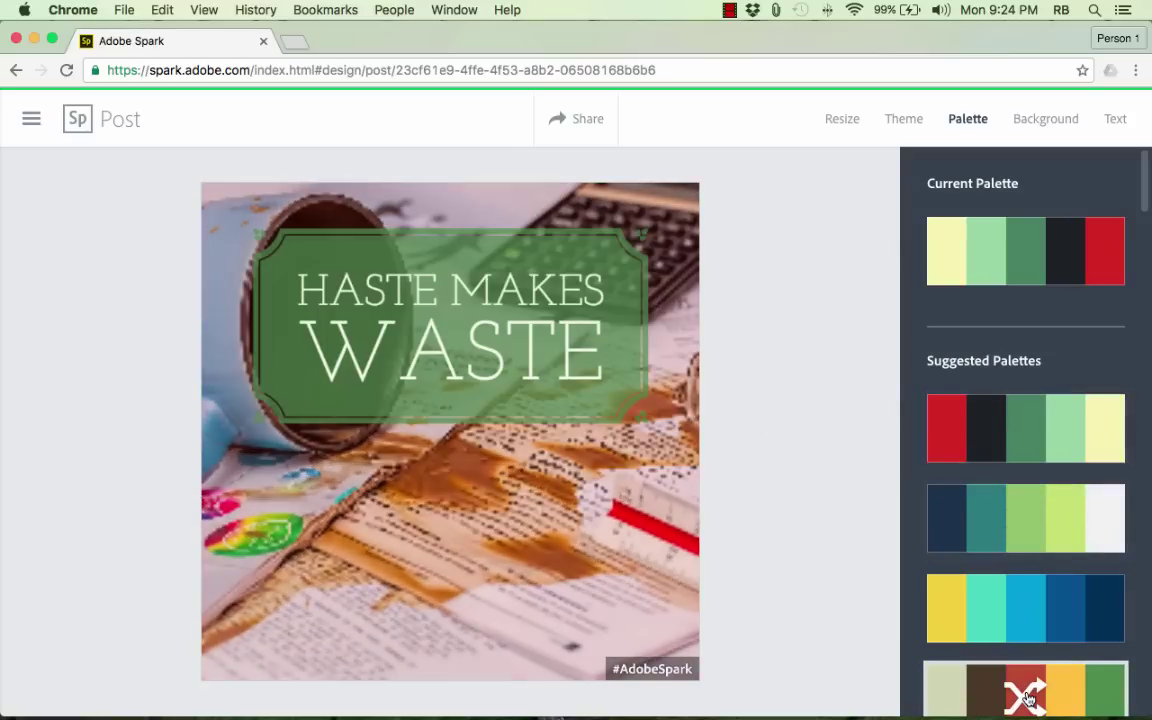
{"action": "left_click", "coordinate": [1014, 608]}
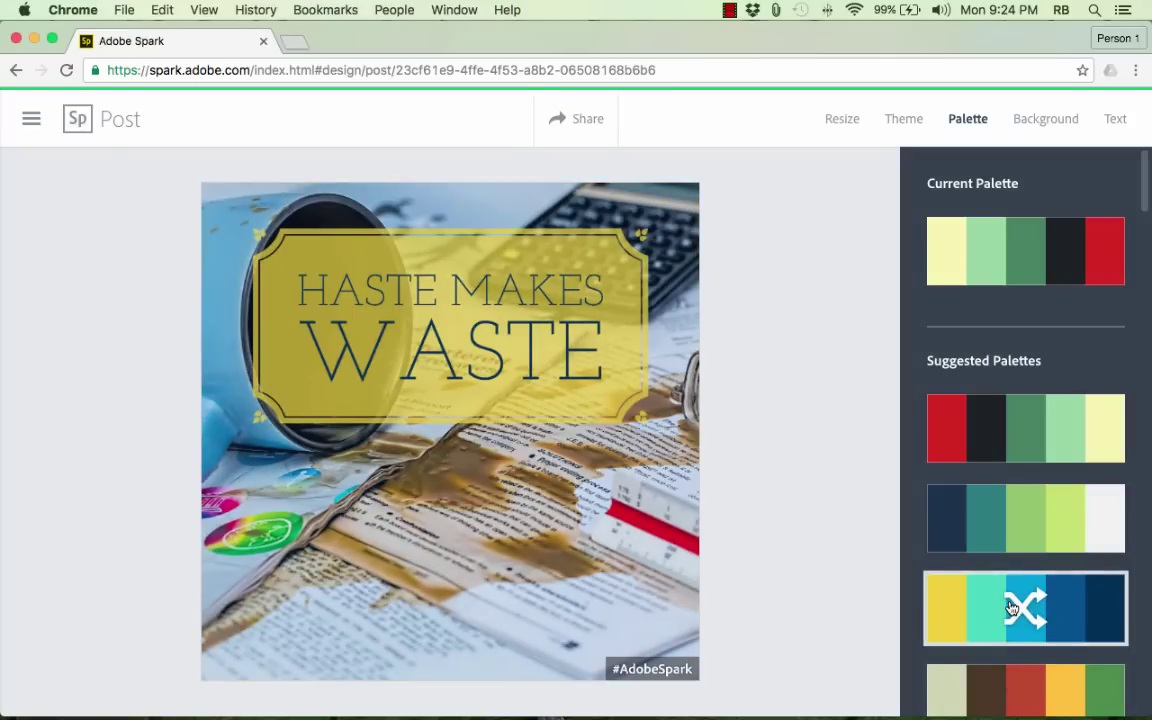
{"action": "left_click", "coordinate": [997, 513]}
{"action": "left_click", "coordinate": [1008, 427]}
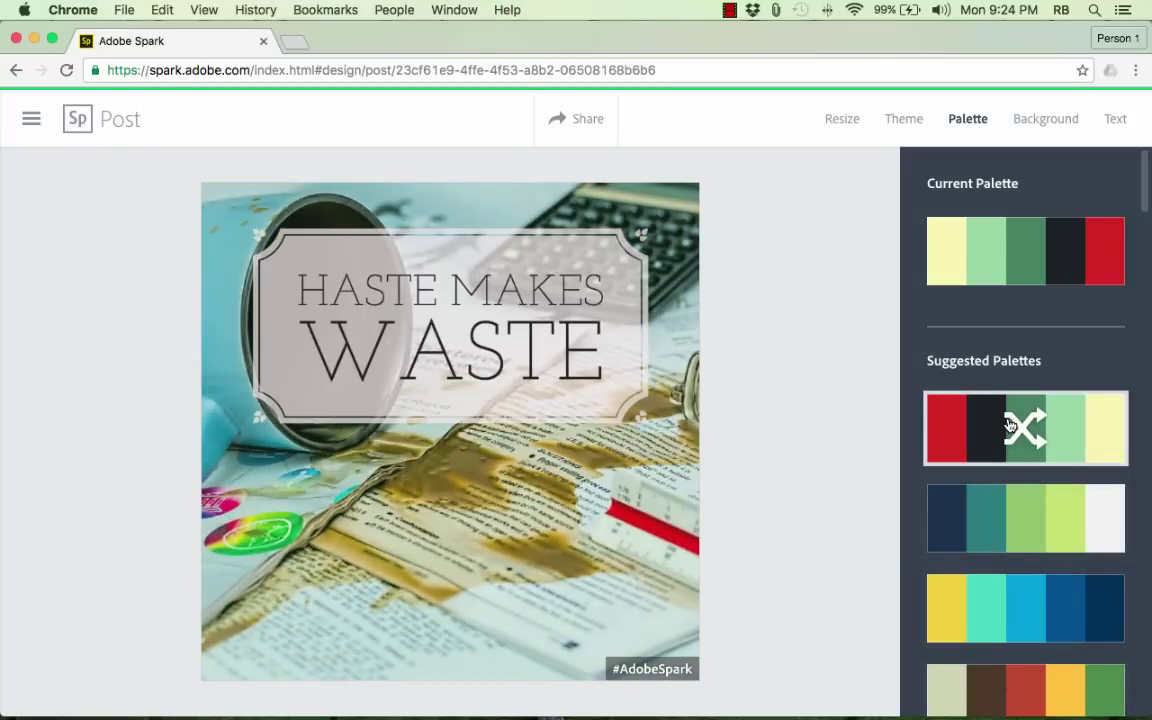
{"action": "scroll", "coordinate": [1033, 448], "scroll_direction": "down", "scroll_amount": 5}
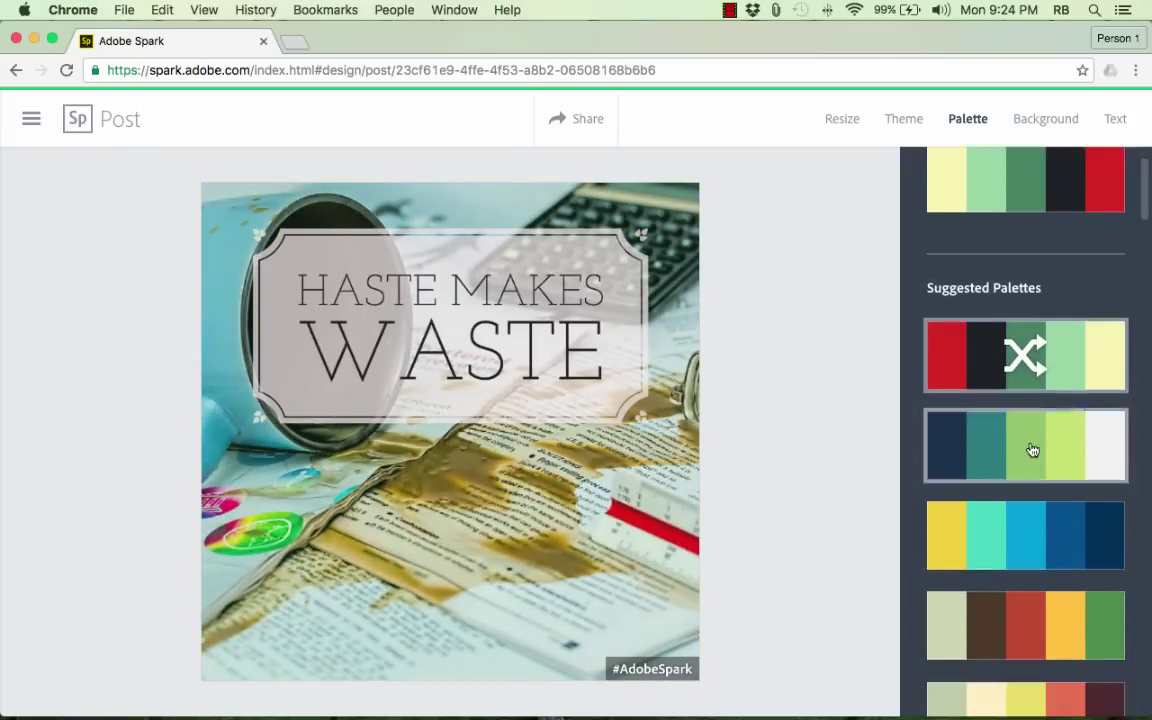
{"action": "left_click", "coordinate": [1035, 643]}
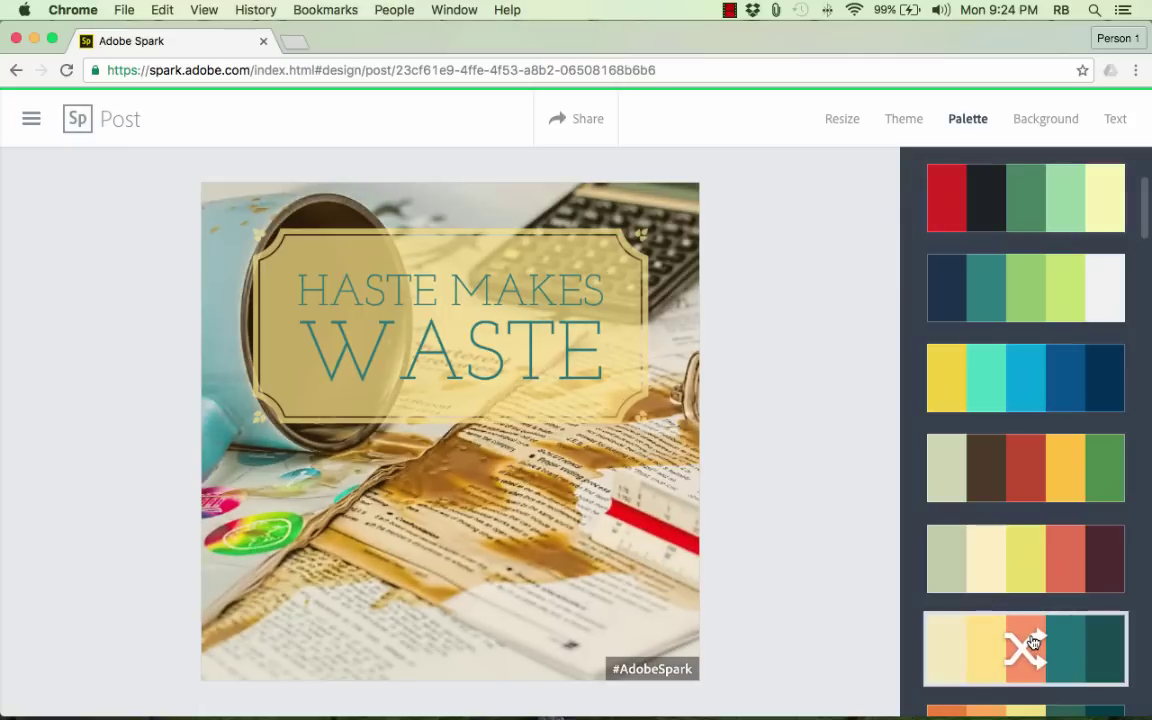
{"action": "left_click", "coordinate": [1004, 580]}
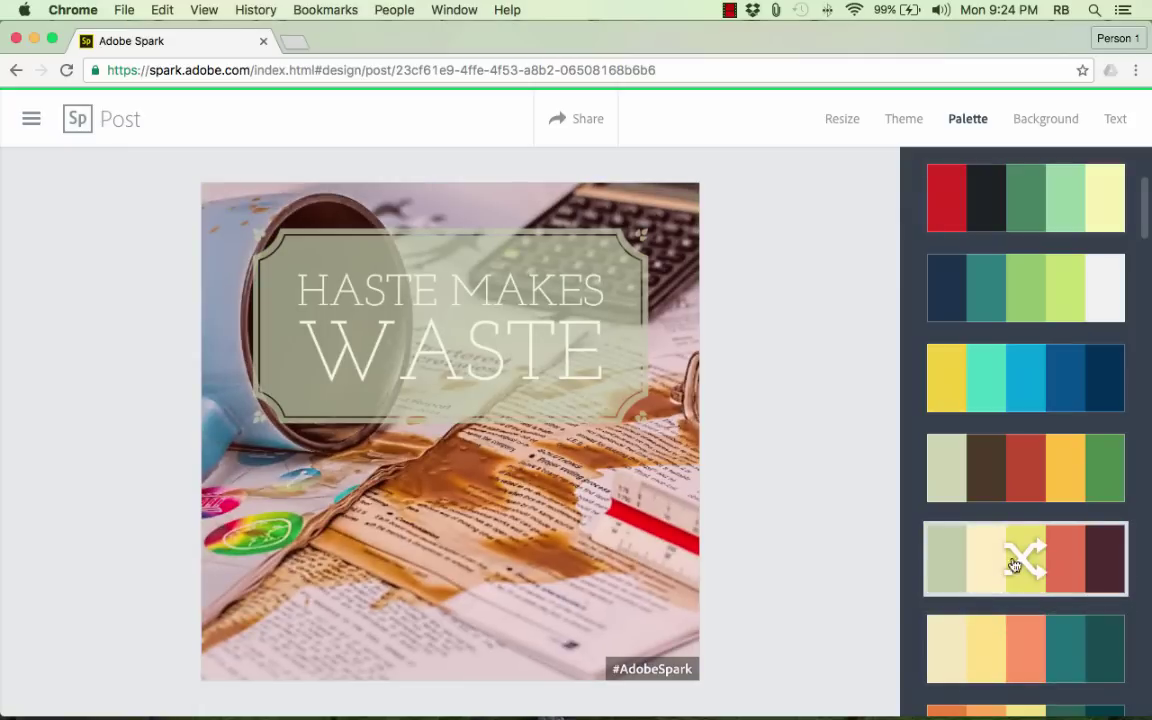
{"action": "left_click", "coordinate": [1045, 220]}
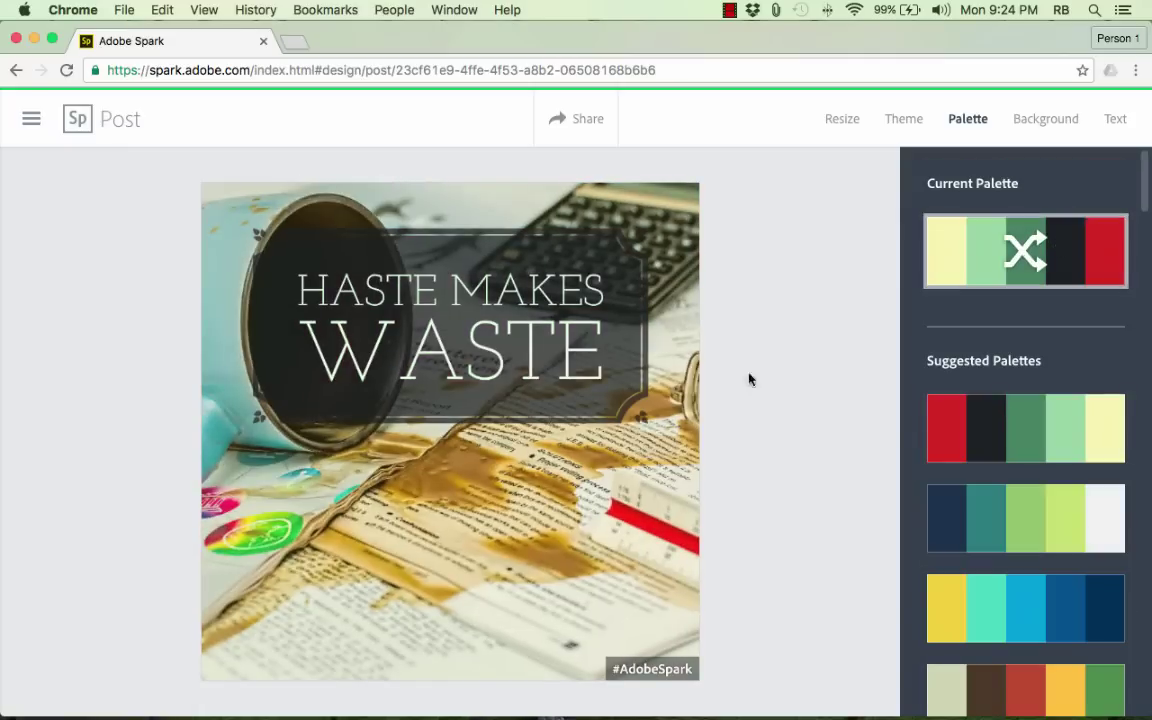
Select the HASTE MAKES WASTE title and place it in a framed label shape.
{"action": "left_click", "coordinate": [1054, 125]}
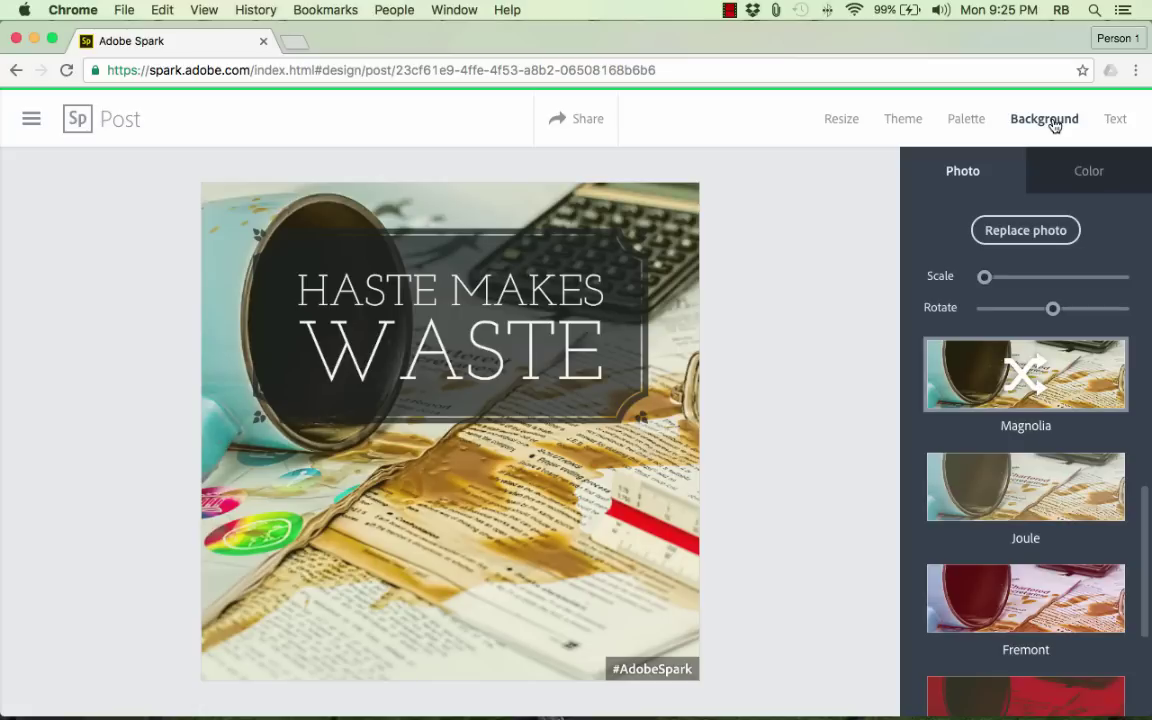
{"action": "left_click", "coordinate": [1115, 125]}
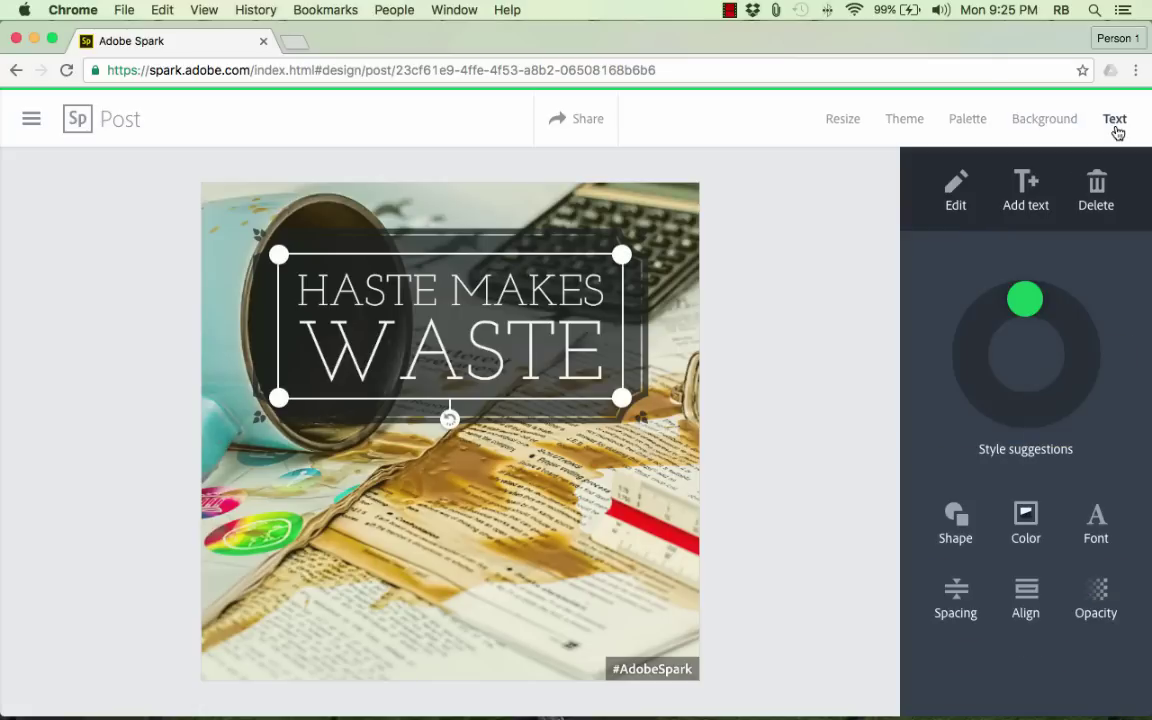
{"action": "left_click", "coordinate": [532, 310]}
{"action": "left_click", "coordinate": [958, 525]}
{"action": "left_click", "coordinate": [1049, 329]}
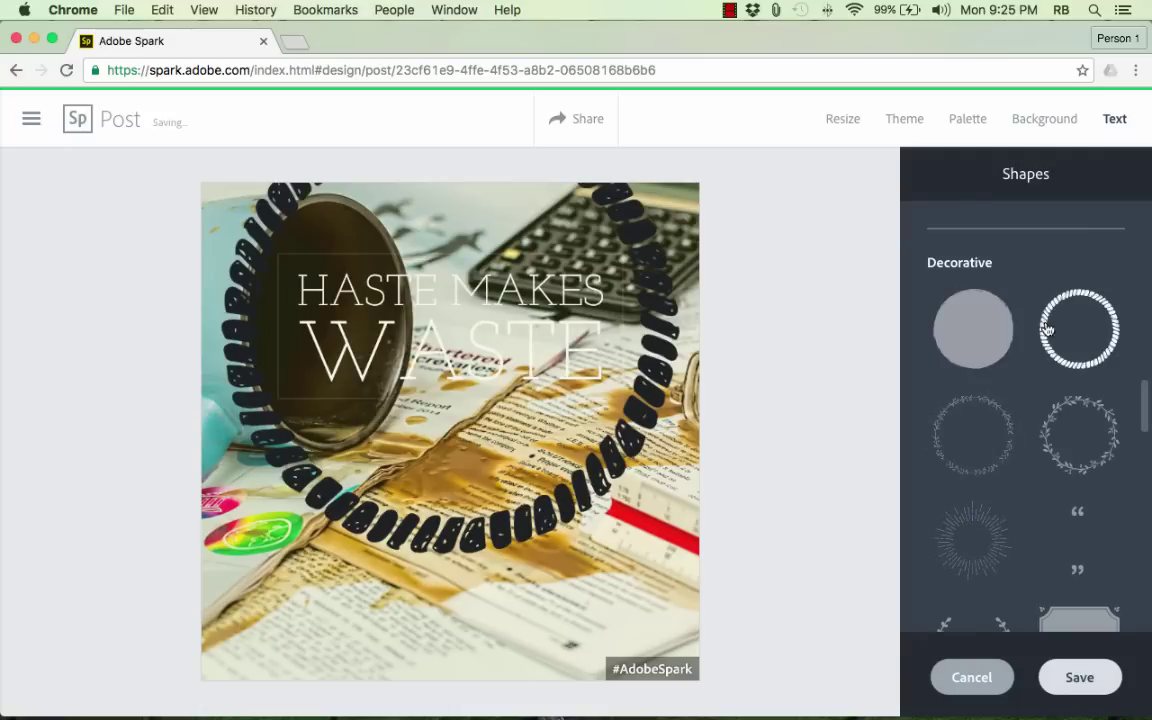
{"action": "left_click", "coordinate": [988, 333]}
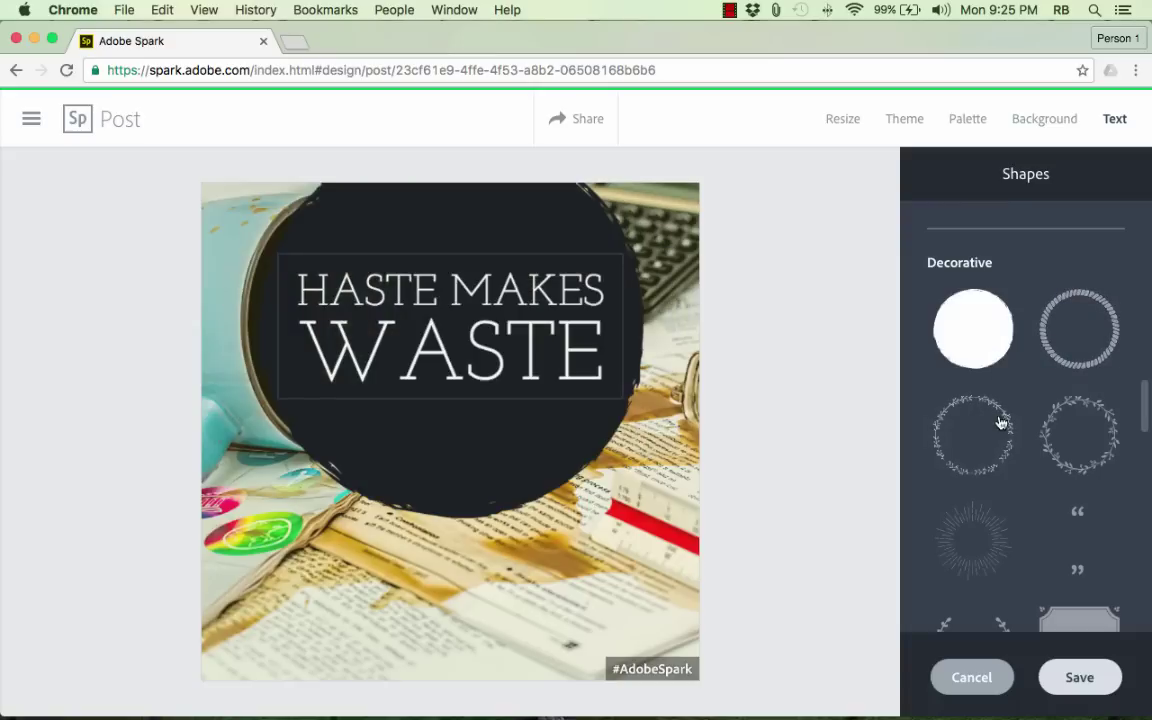
{"action": "left_click", "coordinate": [1045, 626]}
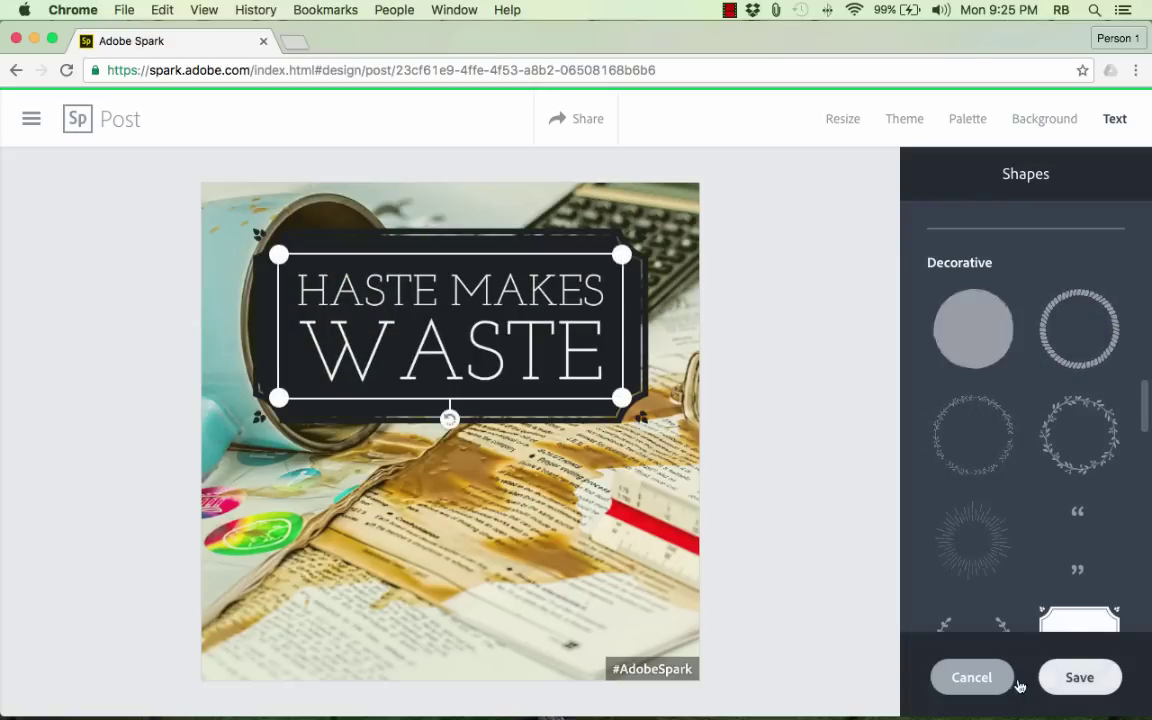
{"action": "left_click", "coordinate": [1079, 677]}
Apply the black-and-red colour combination to the title box.
{"action": "left_click", "coordinate": [1027, 520]}
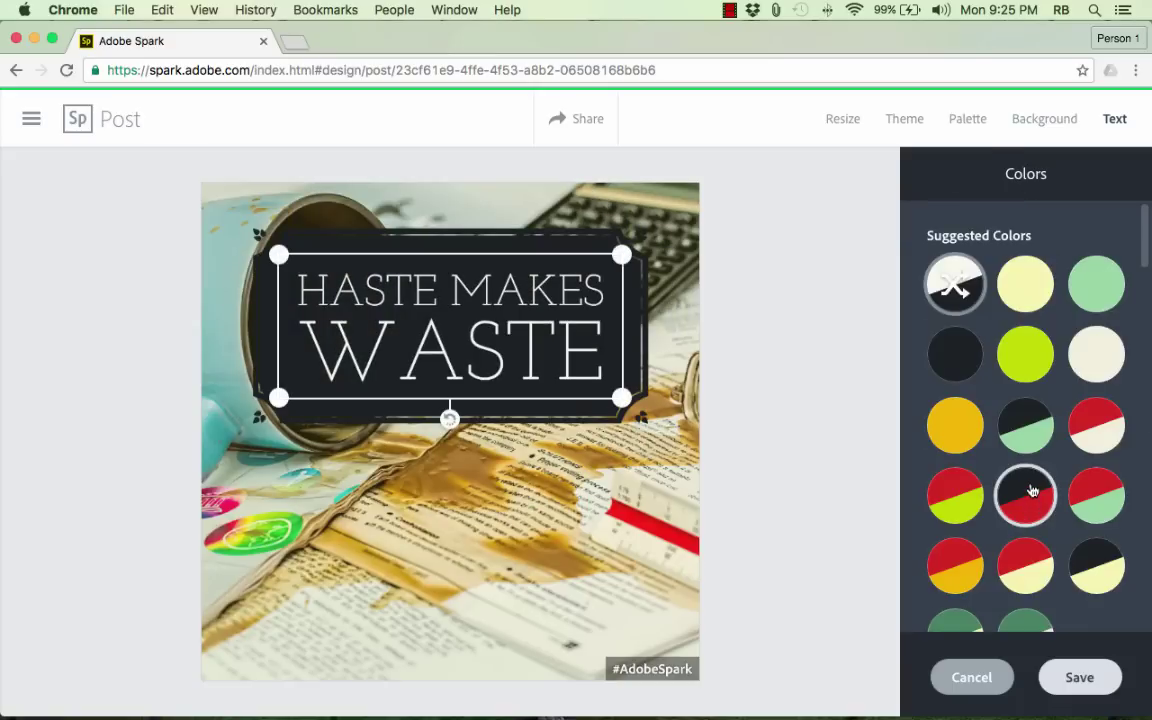
{"action": "left_click", "coordinate": [1033, 490]}
{"action": "left_click", "coordinate": [1079, 677]}
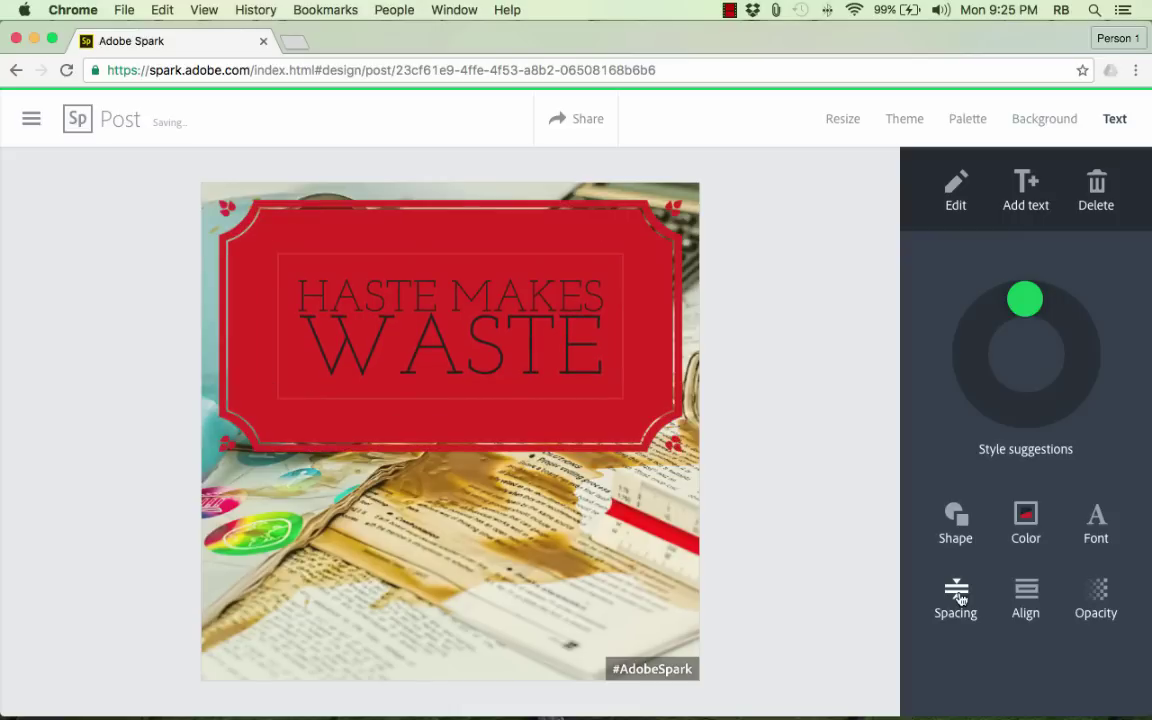
Cycle the title alignment back to centred and check the opacity setting without changing it.
{"action": "left_click", "coordinate": [1029, 597]}
{"action": "left_click", "coordinate": [1029, 597]}
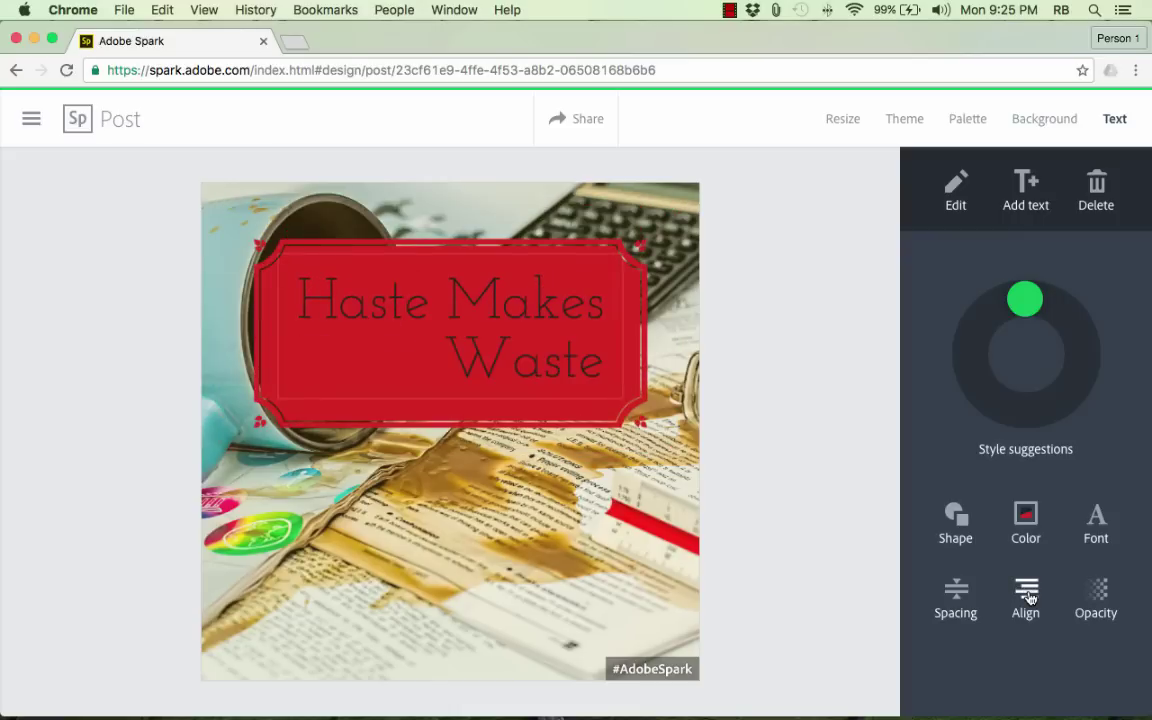
{"action": "left_click", "coordinate": [1029, 597]}
{"action": "left_click", "coordinate": [1099, 592]}
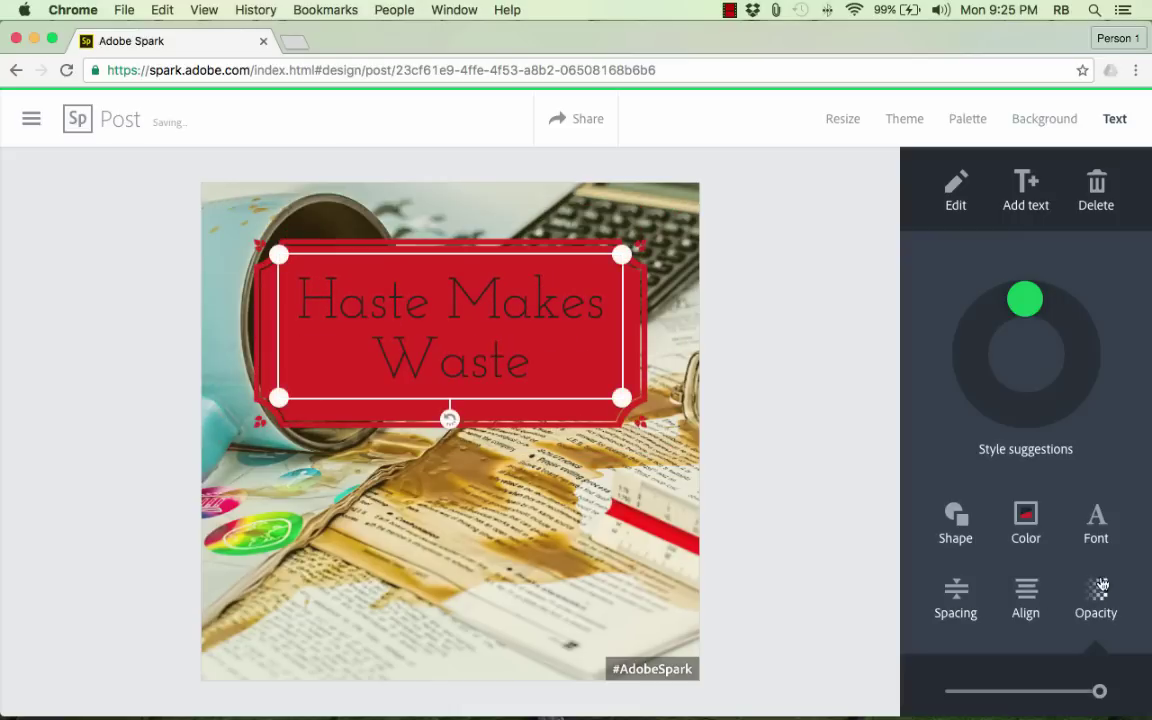
{"action": "left_click", "coordinate": [1031, 597]}
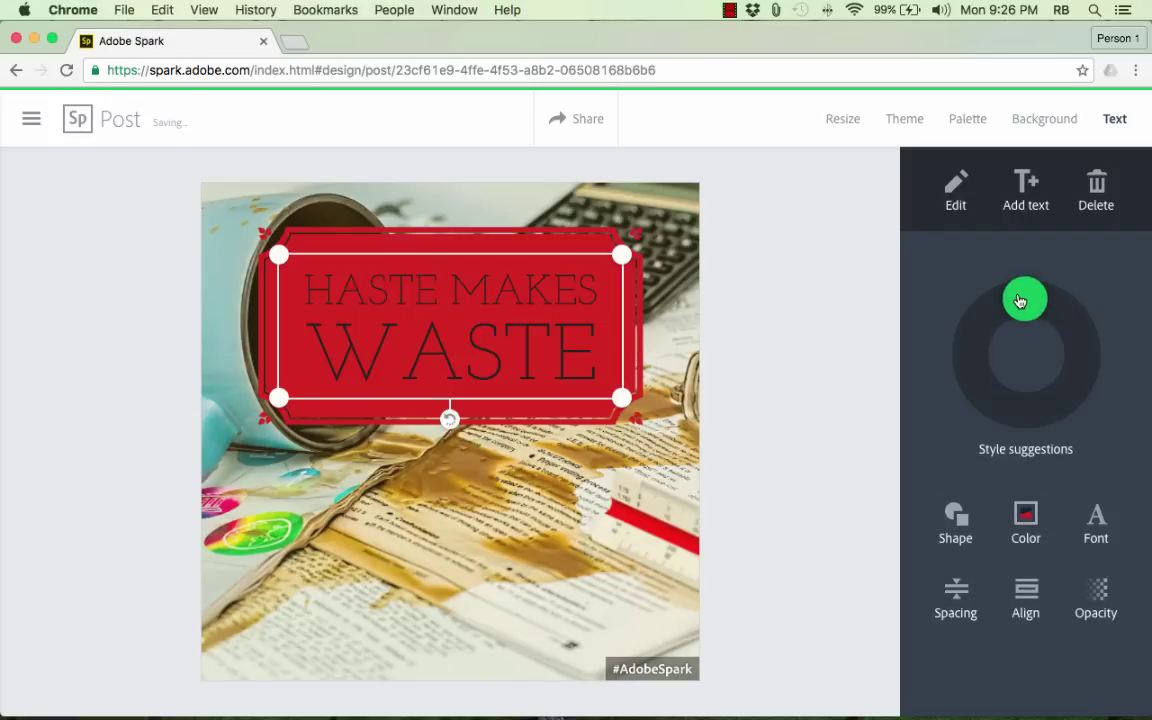
{"action": "left_click_drag", "start_coordinate": [1020, 301], "coordinate": [1032, 343]}
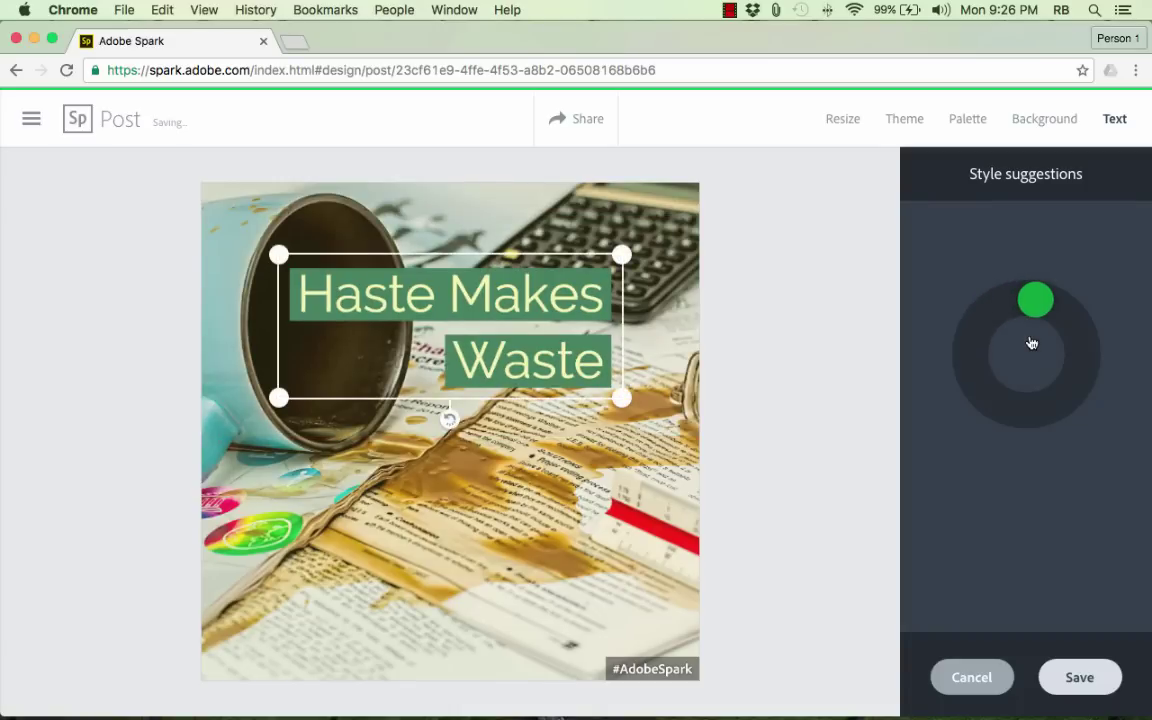
{"action": "left_click", "coordinate": [976, 678]}
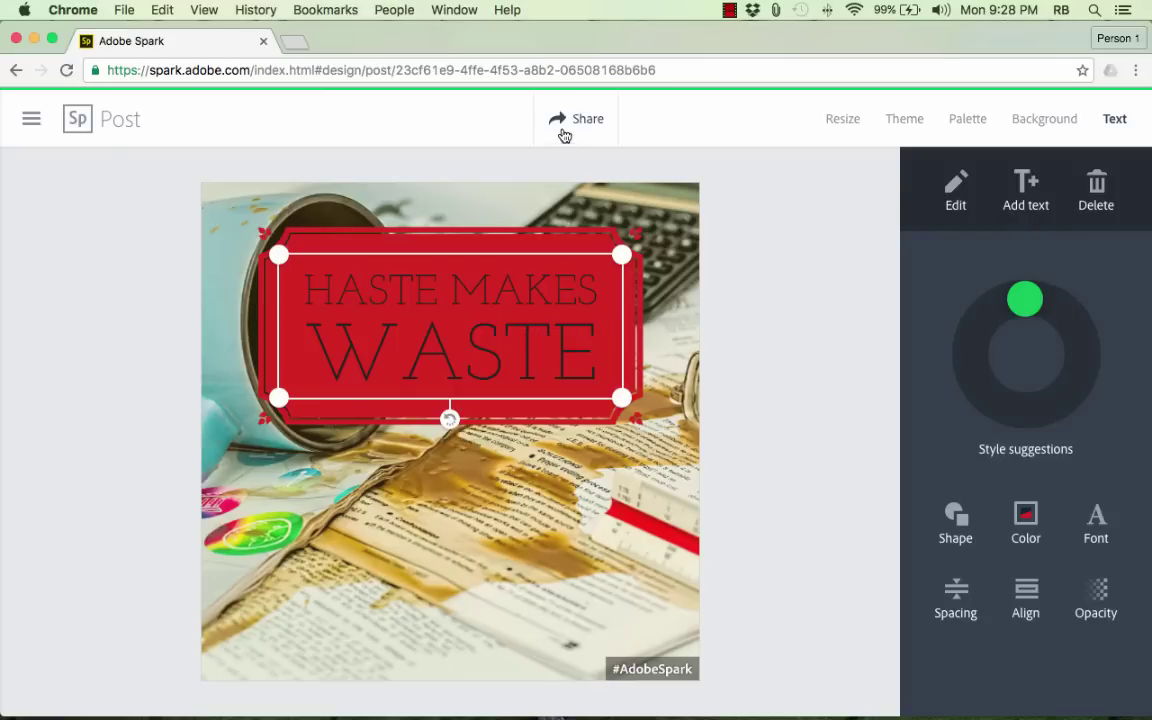
Open the post's share details and set the category to Education.
{"action": "left_click", "coordinate": [596, 121]}
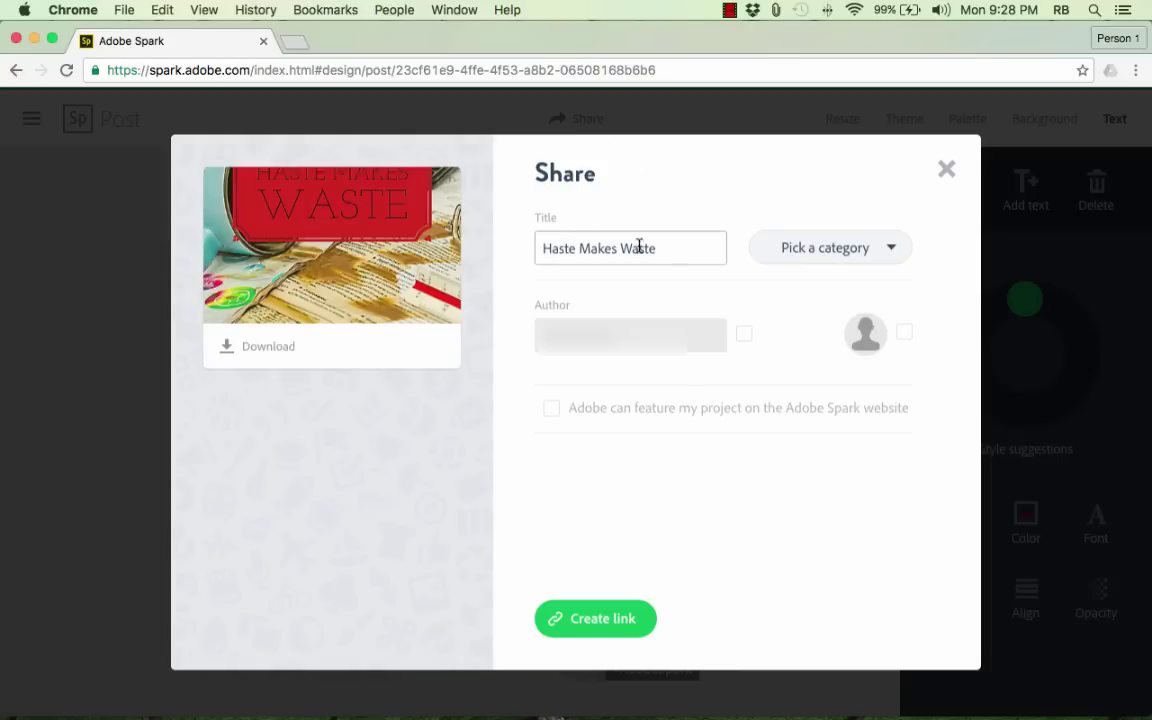
{"action": "left_click", "coordinate": [884, 252]}
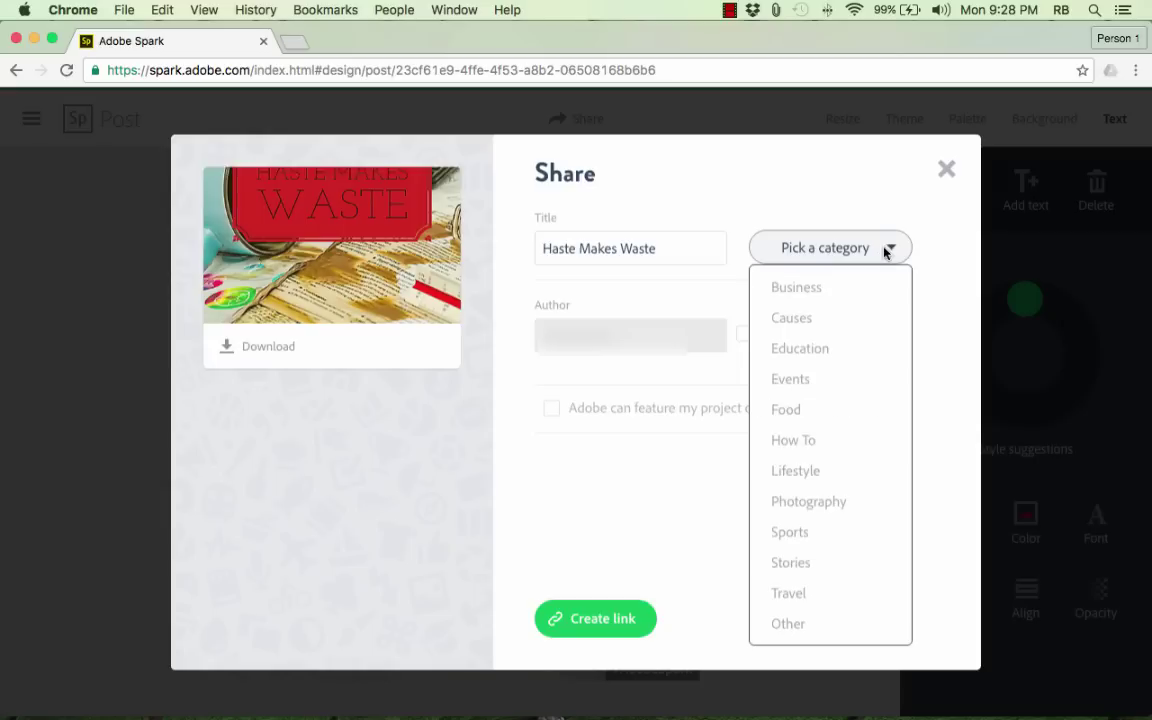
{"action": "left_click", "coordinate": [806, 349]}
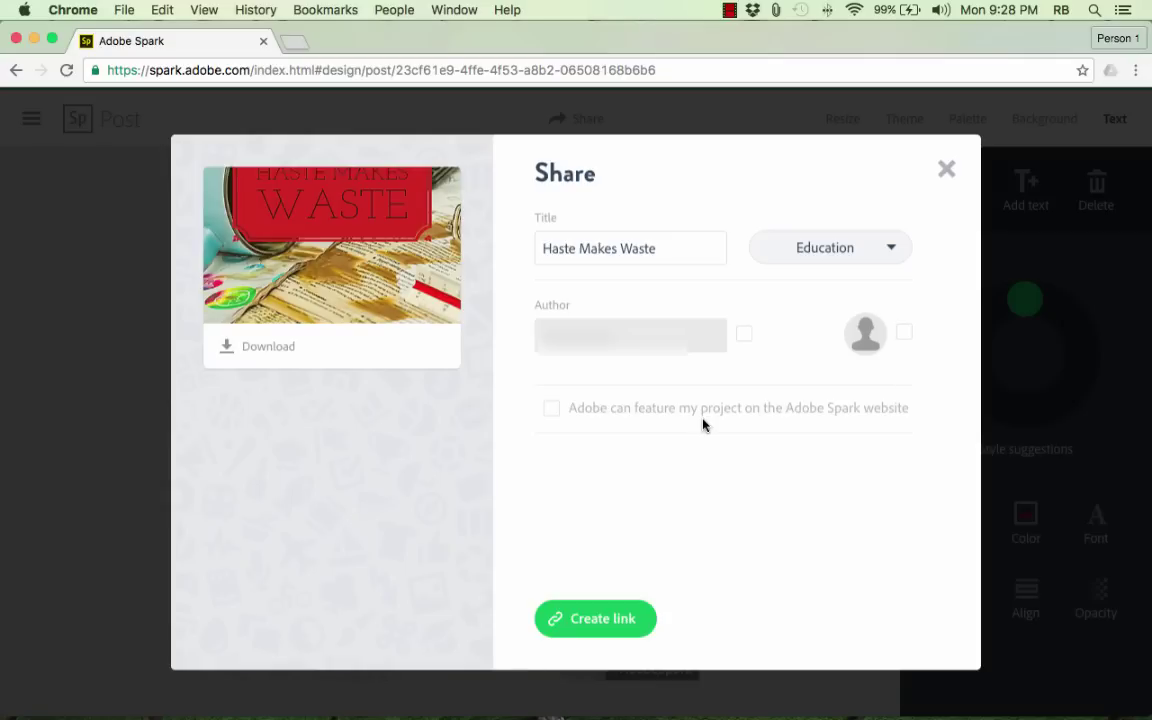
Download the post as Adobe Spark.jpg, check it in Preview, then close Preview.
{"action": "left_click", "coordinate": [254, 348]}
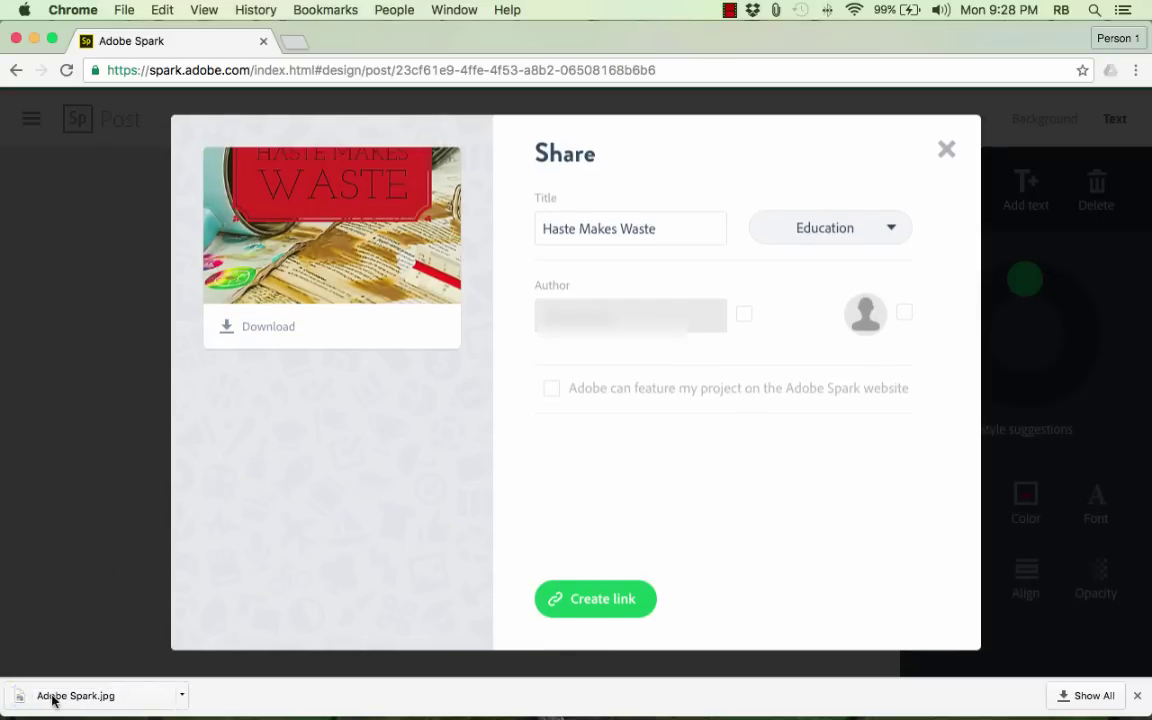
{"action": "left_click", "coordinate": [52, 700]}
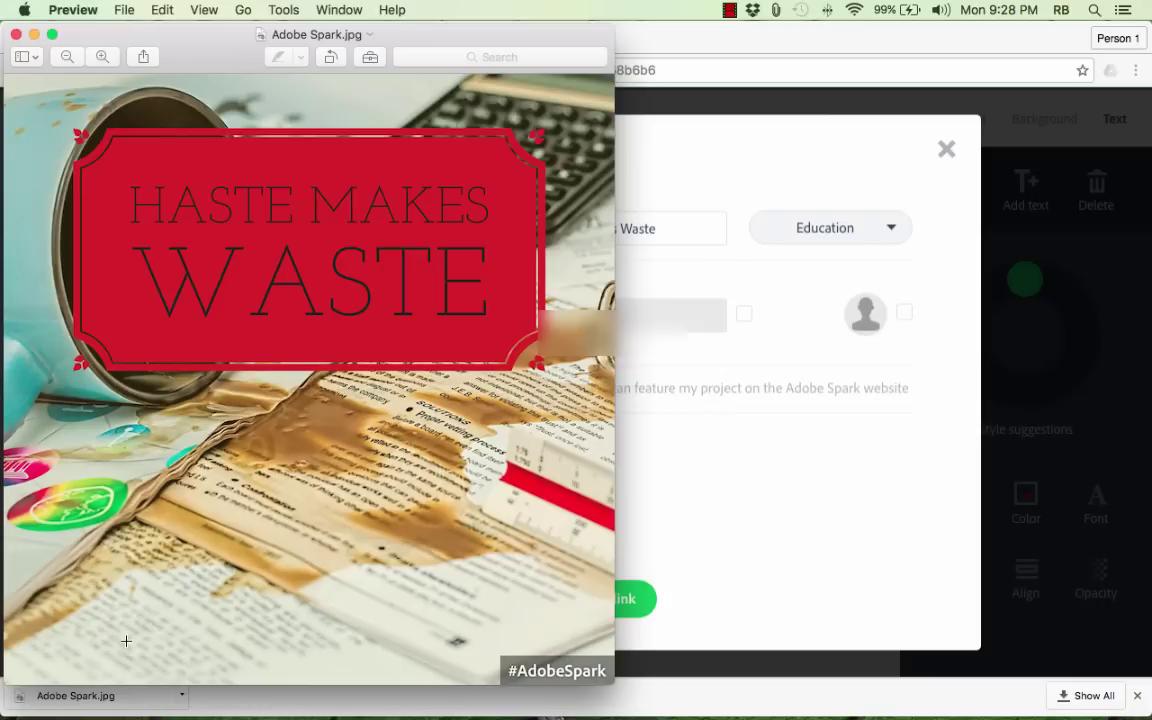
{"action": "left_click", "coordinate": [16, 34]}
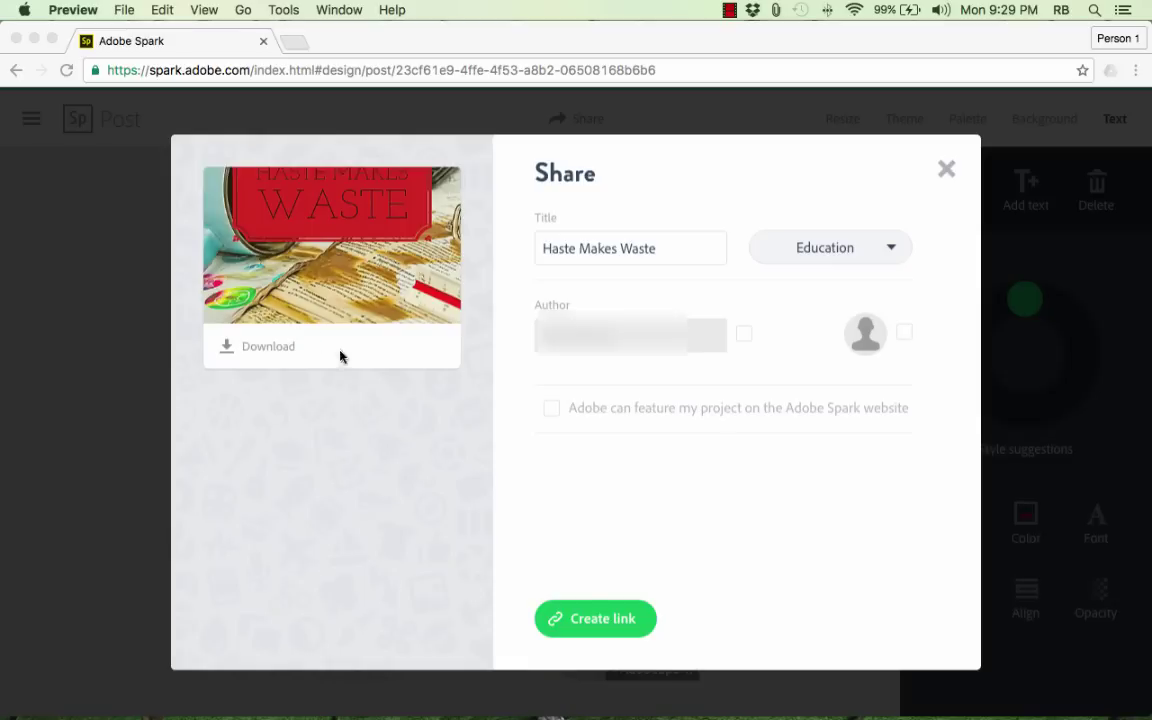
Generate a shareable link for the post and copy it.
{"action": "left_click", "coordinate": [609, 626]}
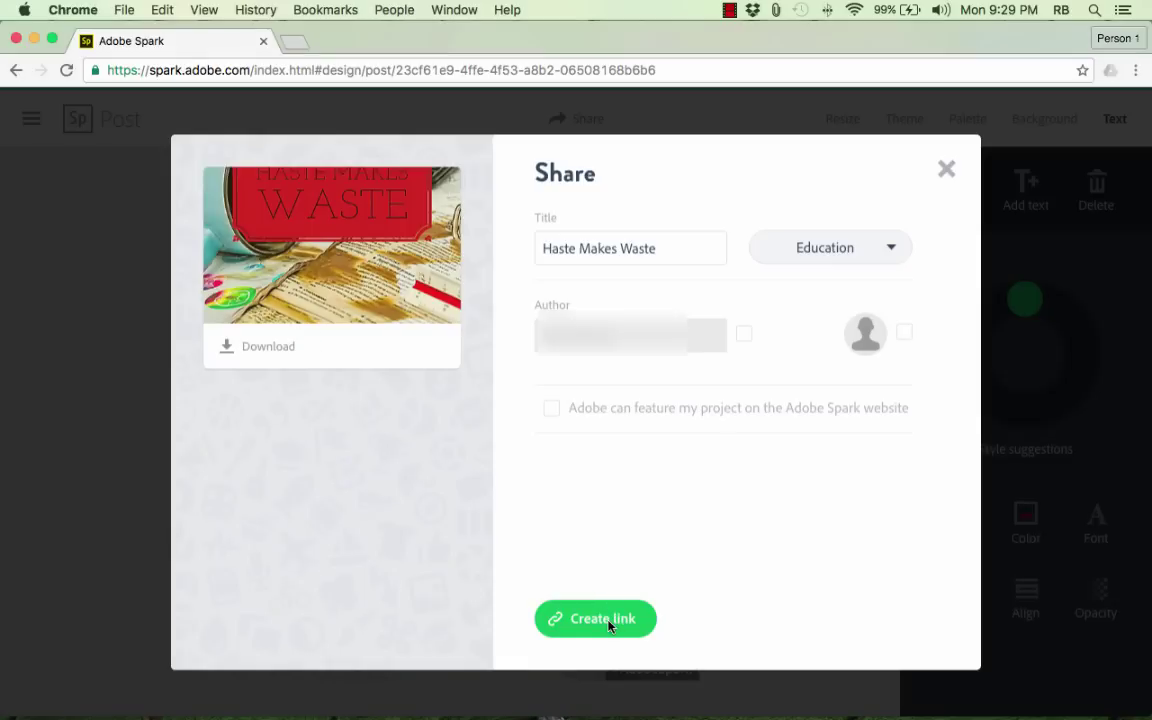
{"action": "left_click", "coordinate": [594, 625]}
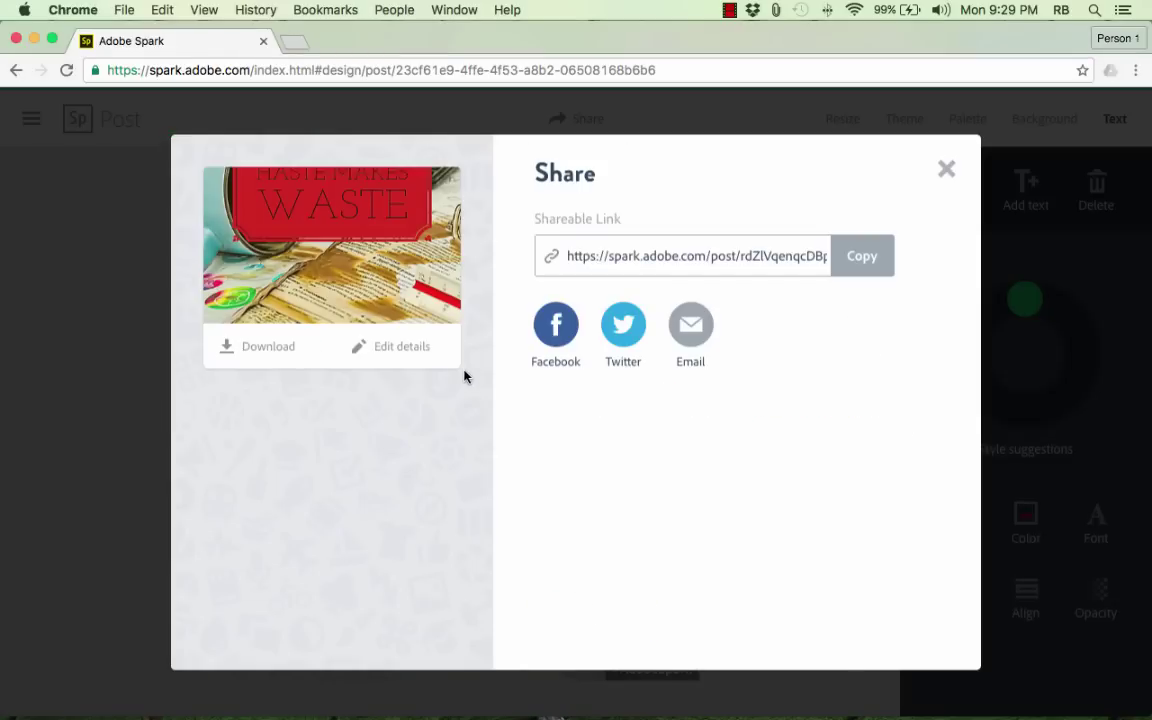
{"action": "left_click", "coordinate": [642, 259]}
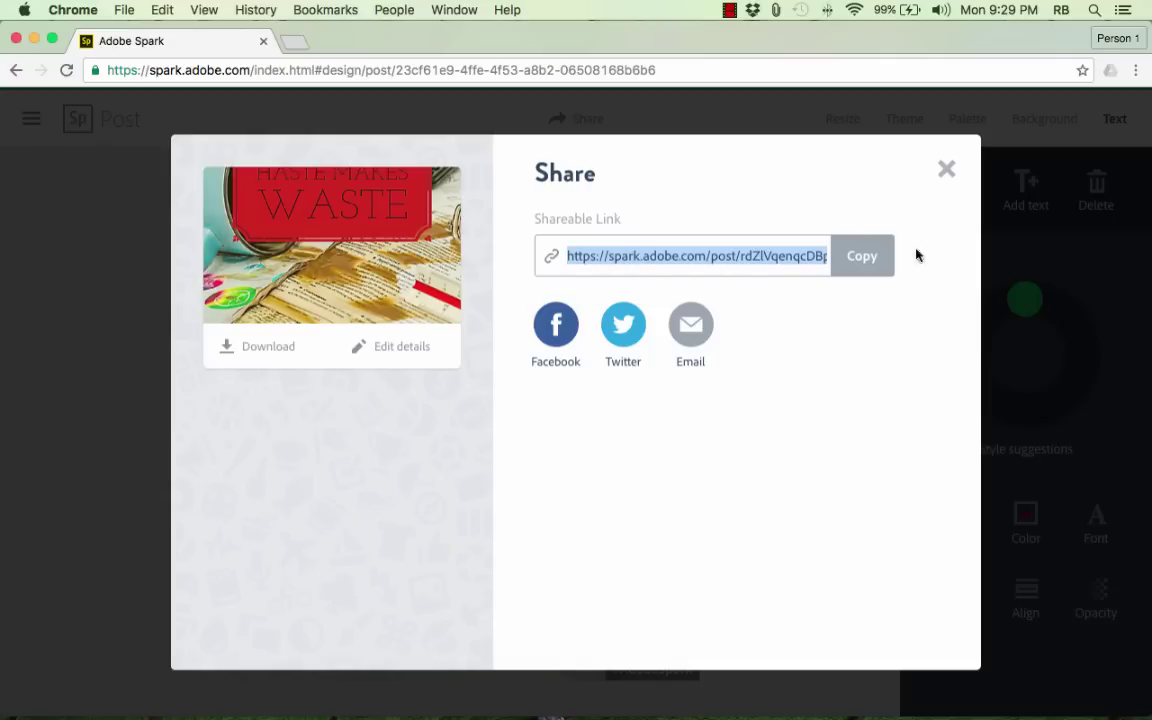
{"action": "left_click", "coordinate": [872, 260]}
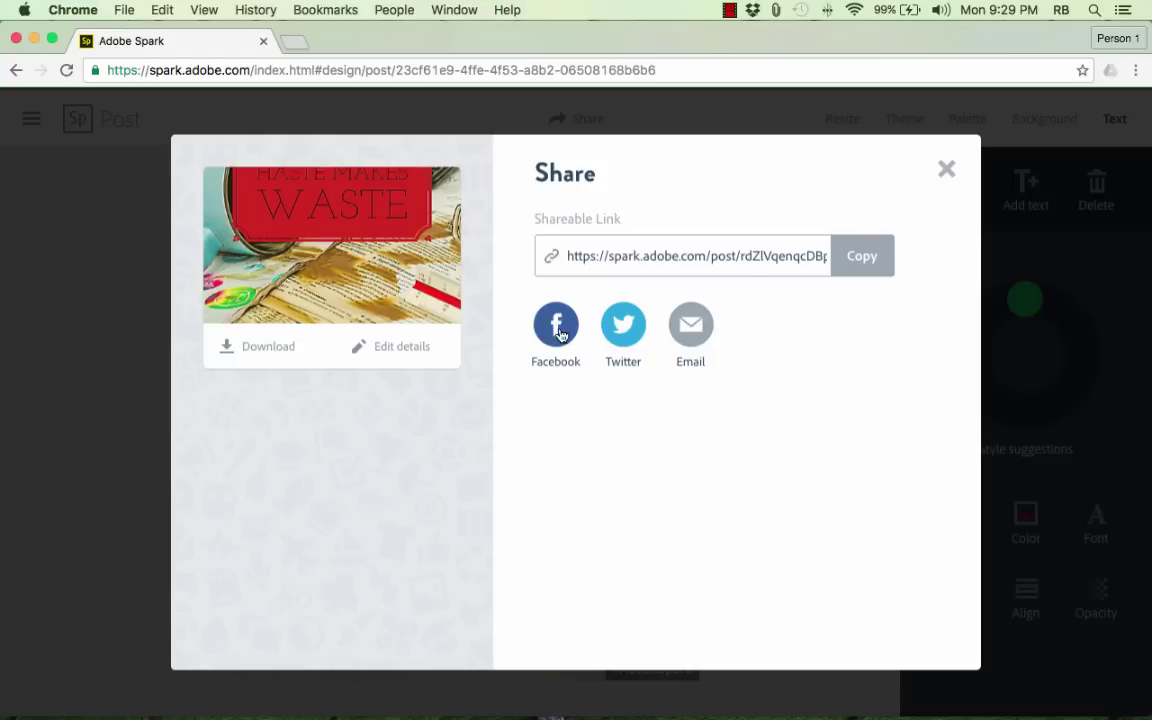
Close the Share dialog to return to the finished red-titled post.
{"action": "left_click", "coordinate": [946, 169]}
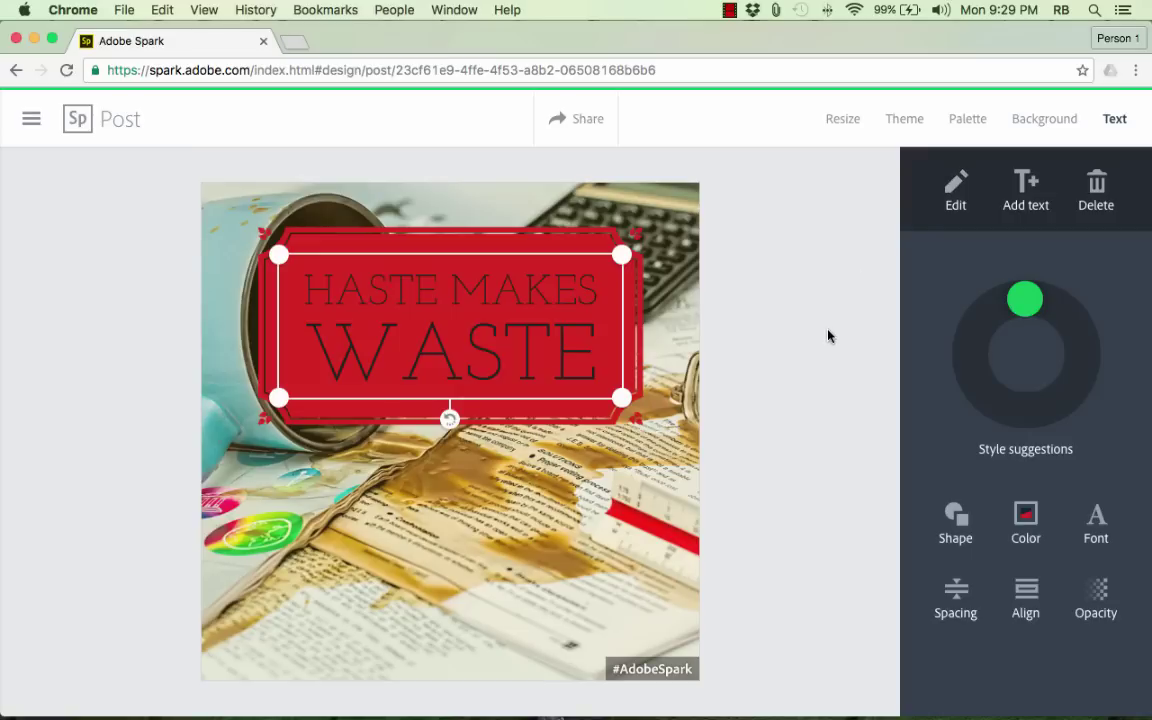